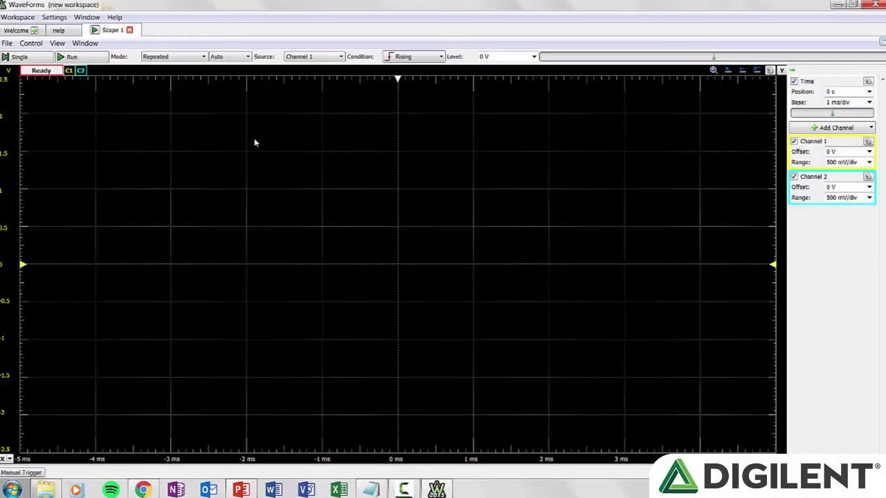
- Open the scope Export window and its Save As dialog with PNG, then cancel both
click(6, 44)
mouse_move(24, 44)
mouse_move(59, 45)
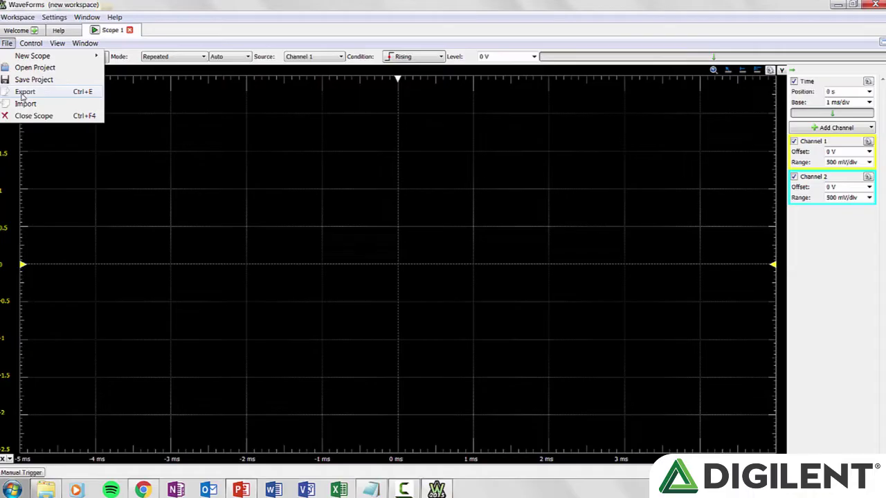
click(24, 92)
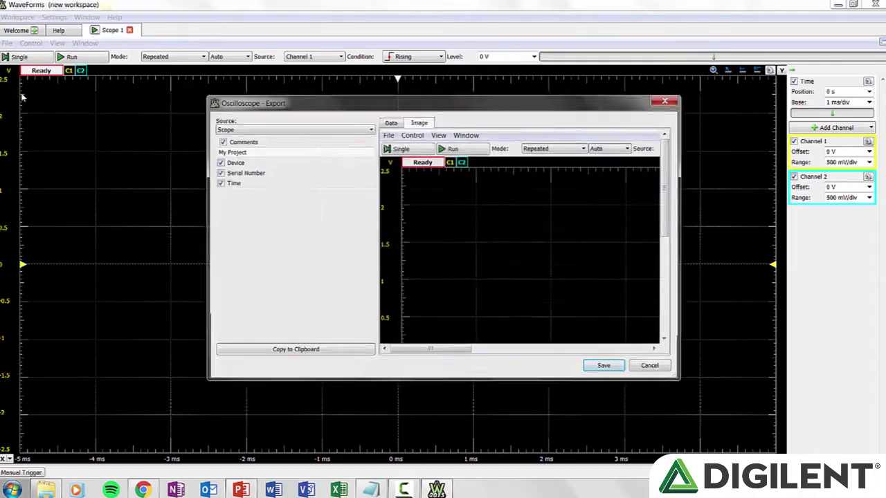
click(605, 367)
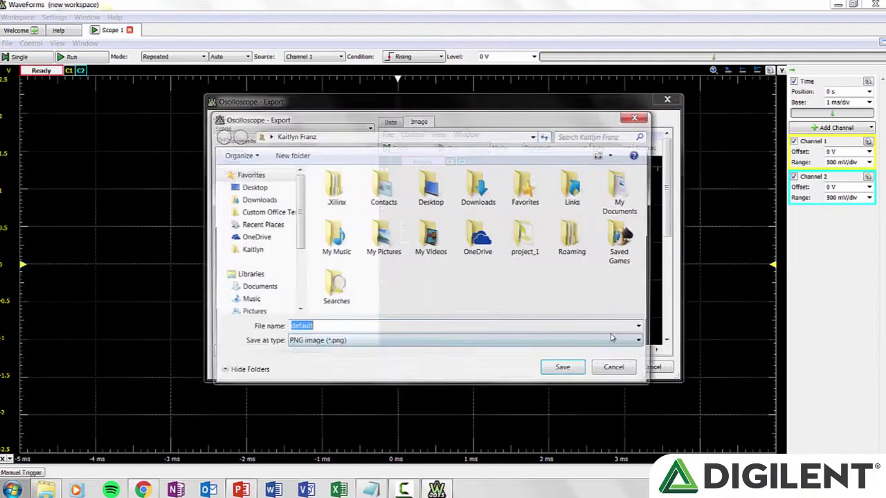
click(559, 343)
click(560, 344)
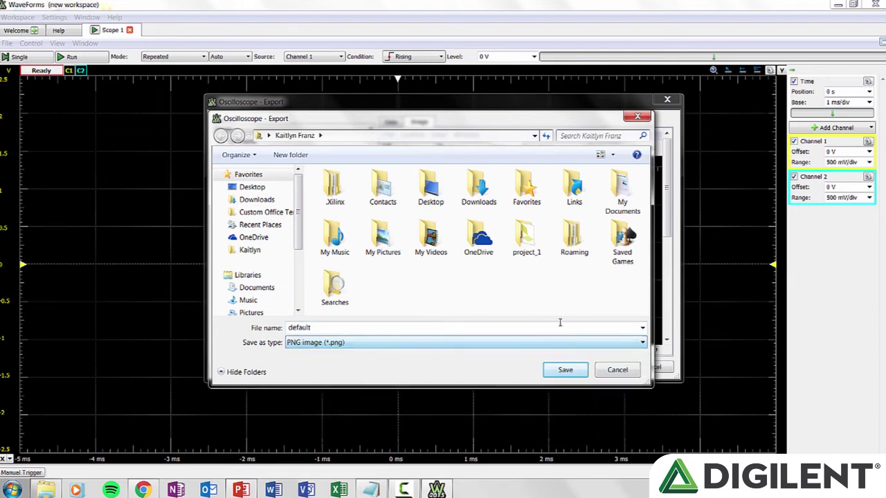
click(637, 115)
click(667, 99)
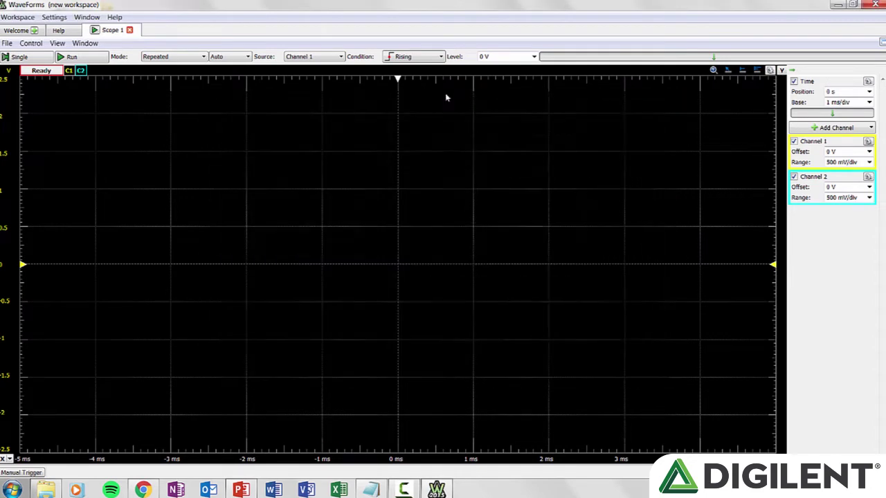
- Run a single acquisition from the Control menu, then stop the scope
click(30, 44)
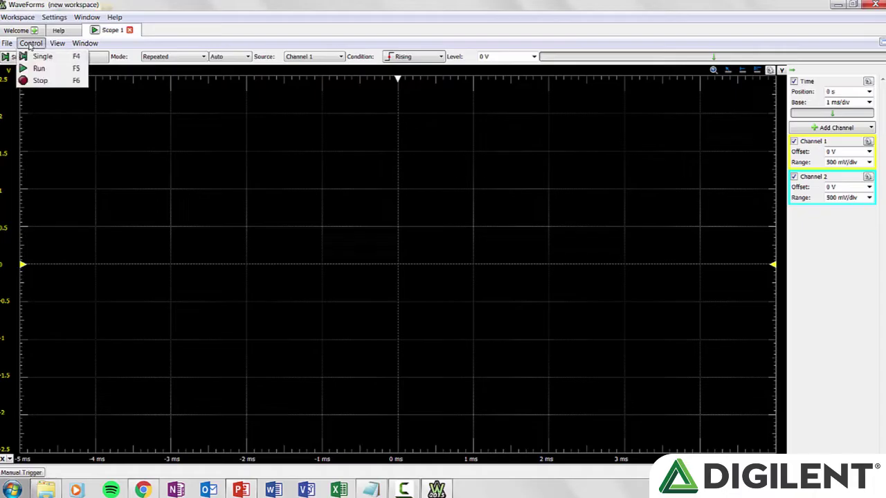
click(38, 57)
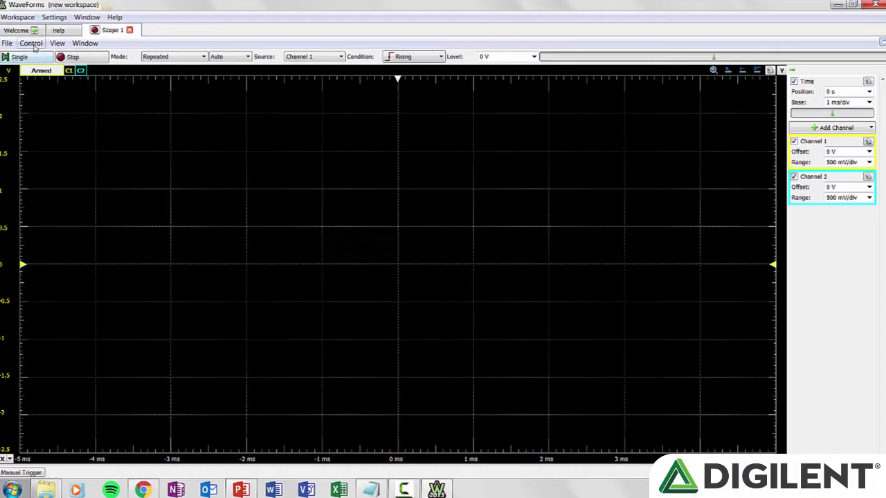
click(30, 43)
click(35, 61)
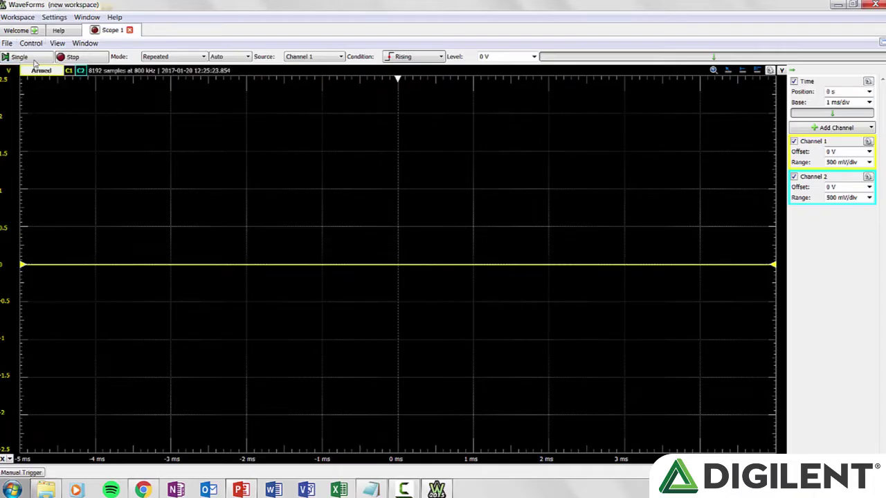
click(32, 44)
click(34, 81)
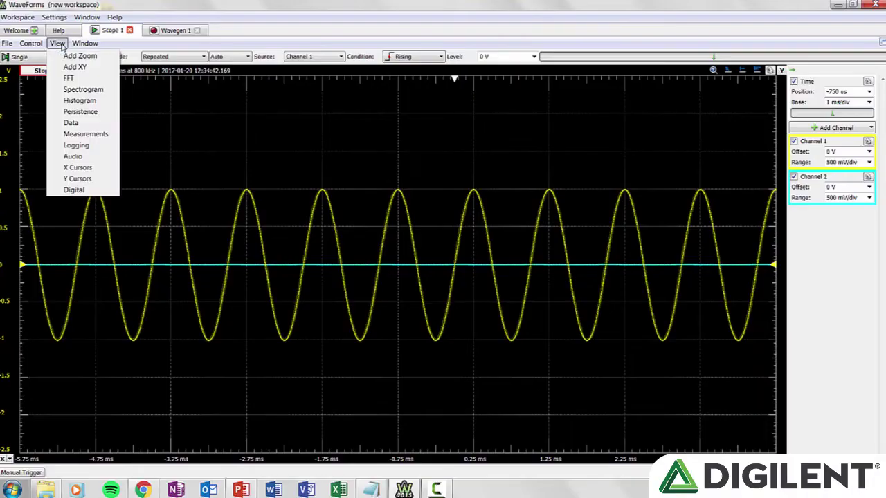
- Add a Zoom view of the sine, pan its time position earlier, then close it
click(73, 57)
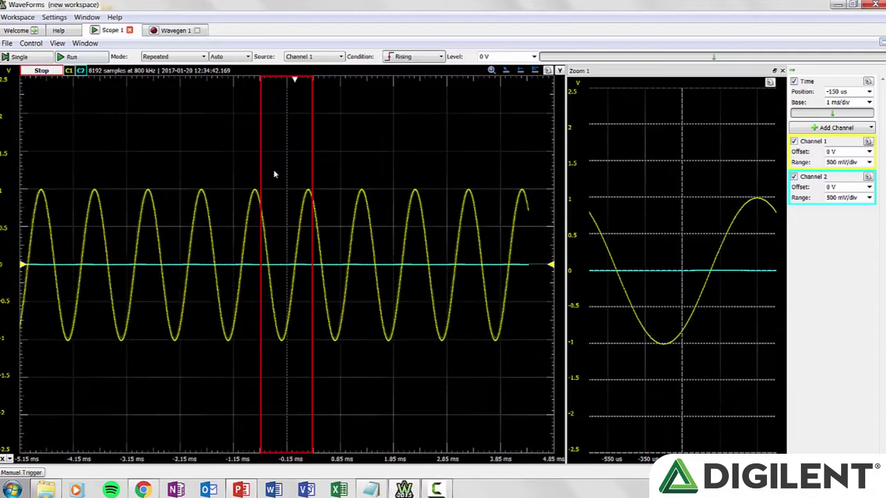
mouse_move(274, 170)
mouse_down()
mouse_move(397, 203)
mouse_move(461, 206)
mouse_move(406, 200)
mouse_move(311, 211)
mouse_move(331, 200)
mouse_up()
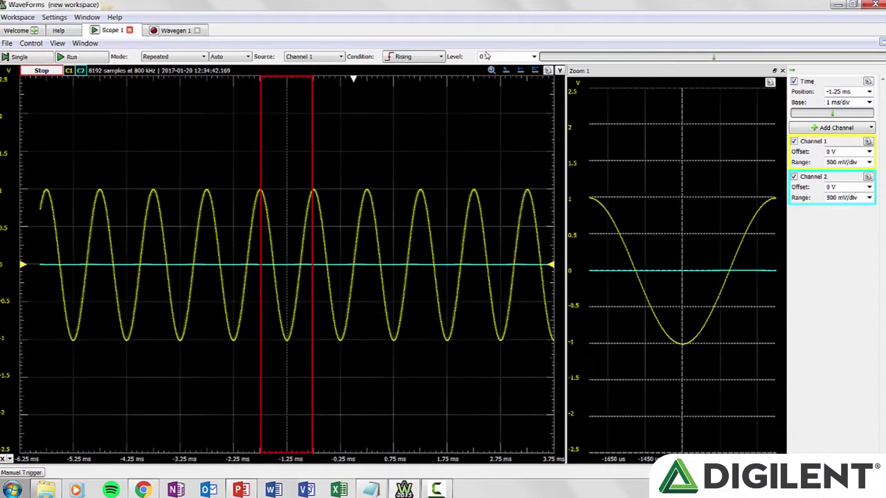
click(781, 72)
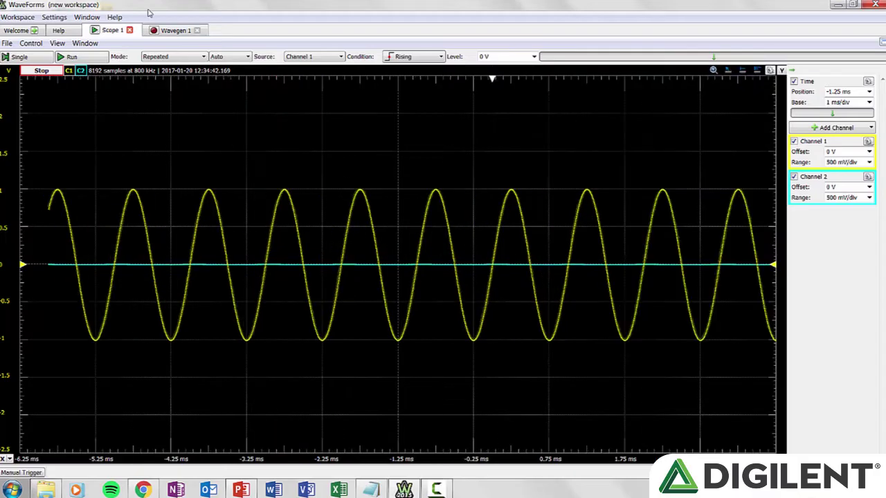
- Add an XY plot and switch its Y source to C1, then back to C2
click(58, 43)
click(72, 67)
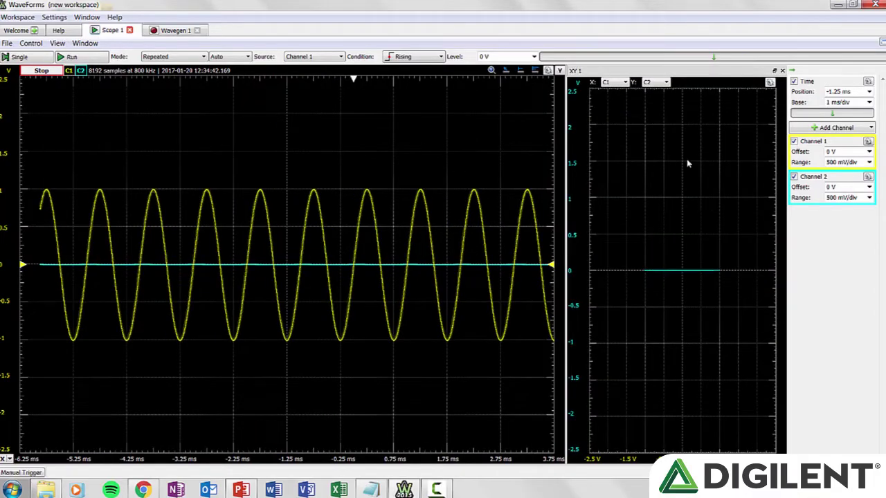
click(667, 83)
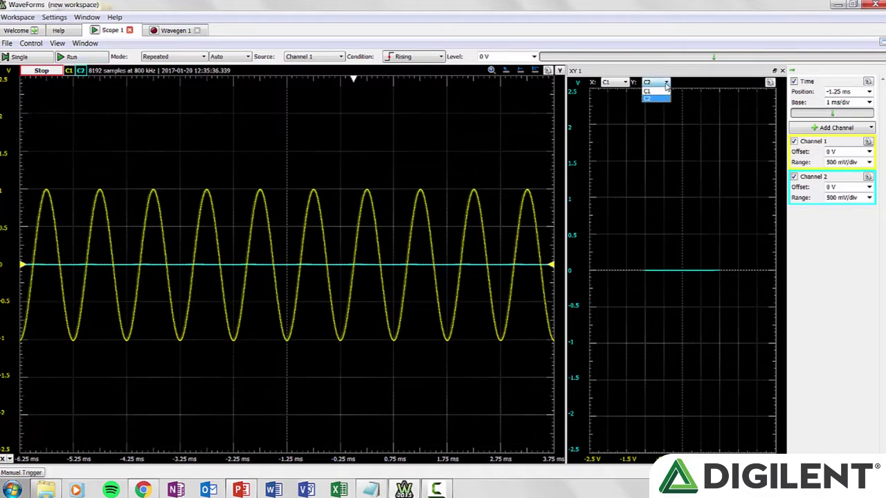
click(663, 93)
click(665, 84)
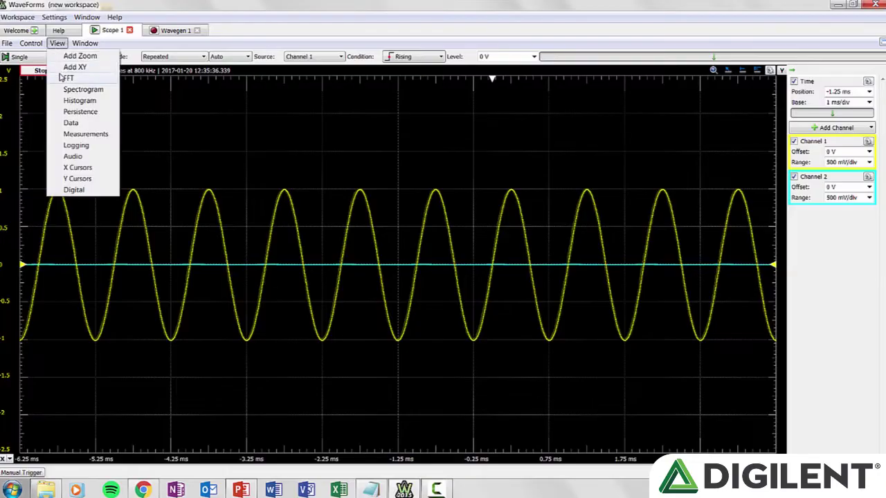
click(66, 78)
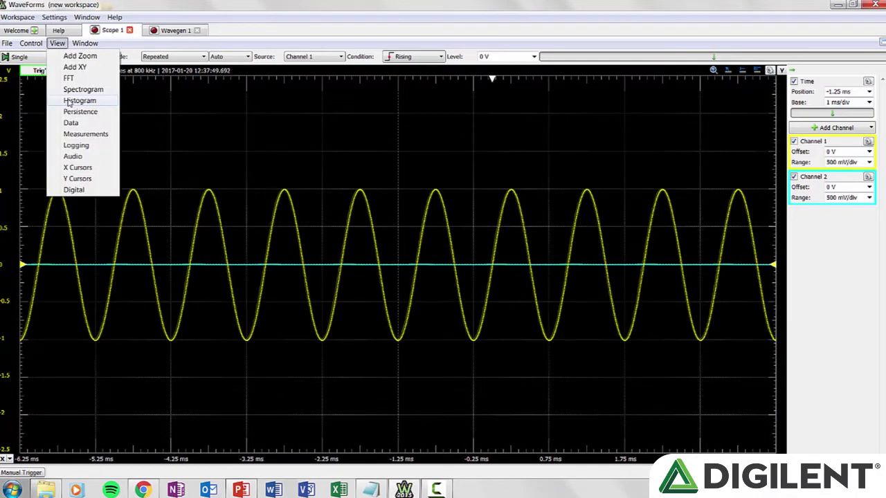
click(69, 101)
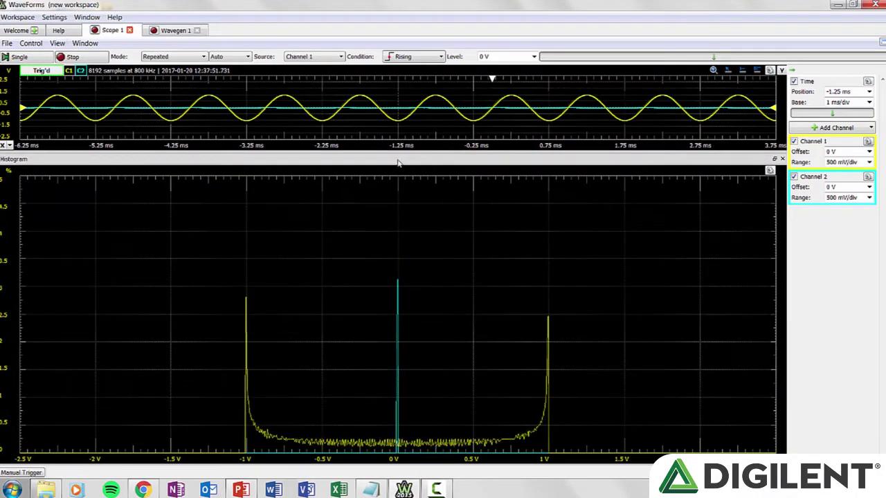
drag(398, 163, 402, 127)
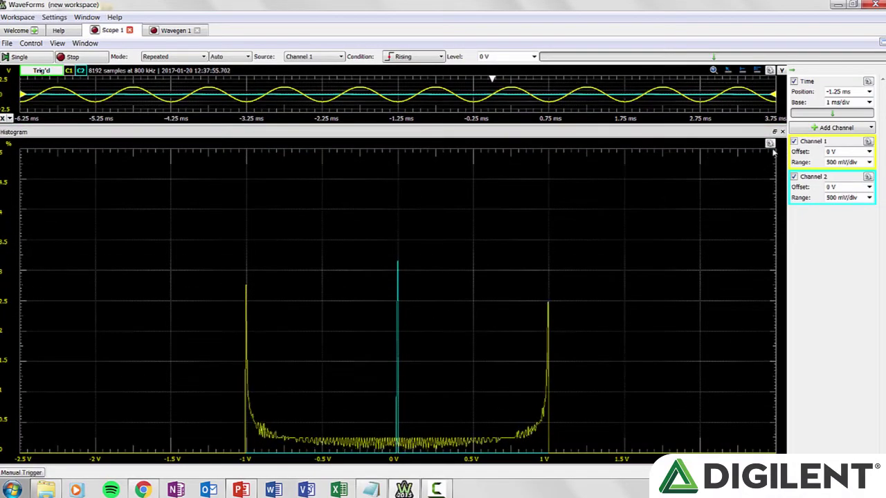
click(782, 132)
click(57, 43)
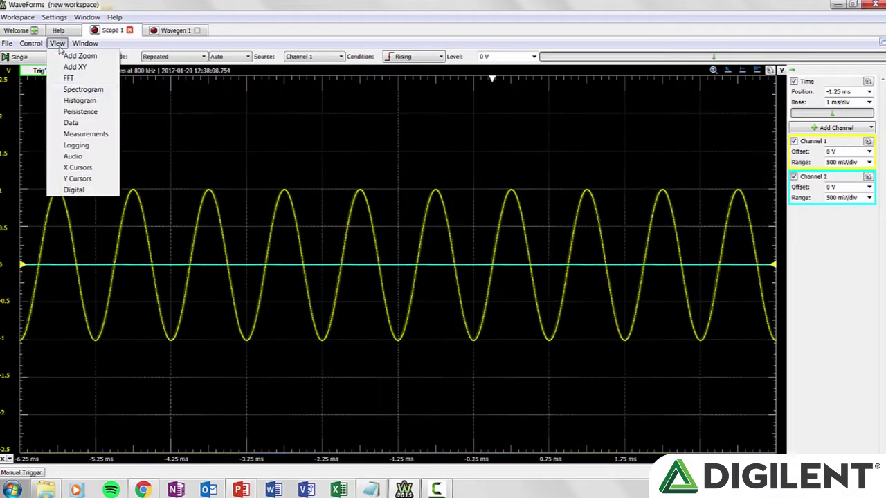
click(70, 112)
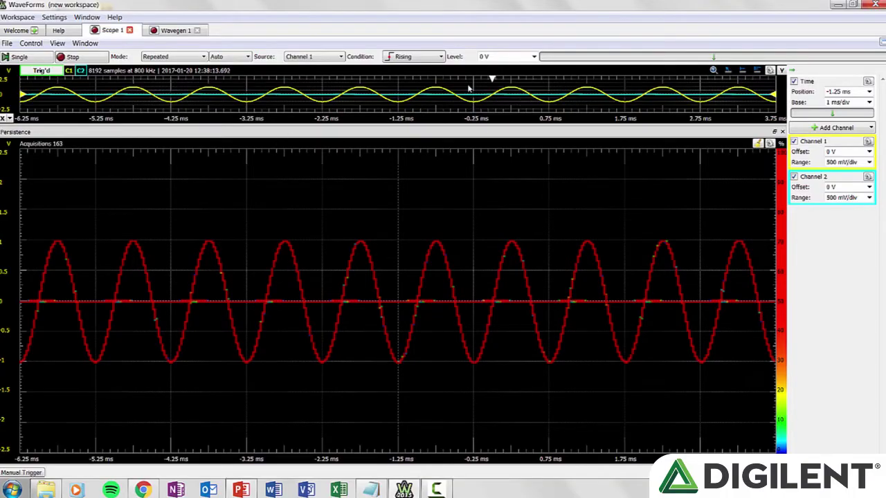
click(783, 132)
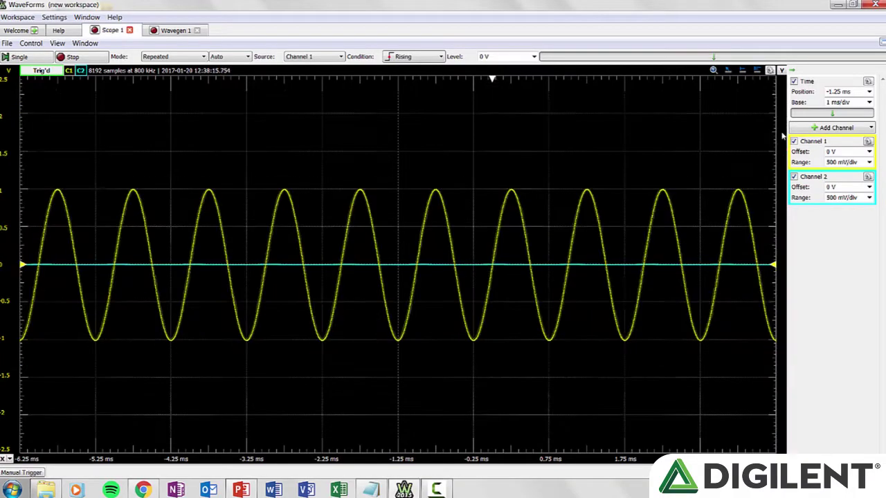
click(55, 42)
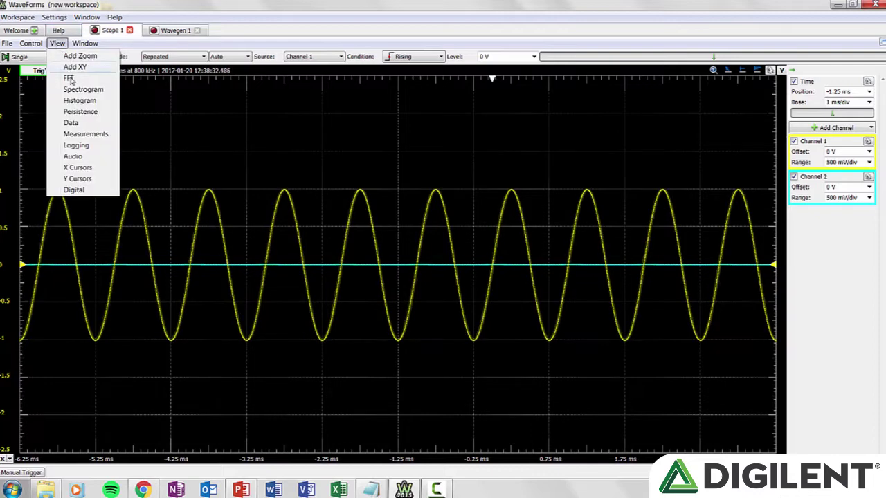
click(71, 122)
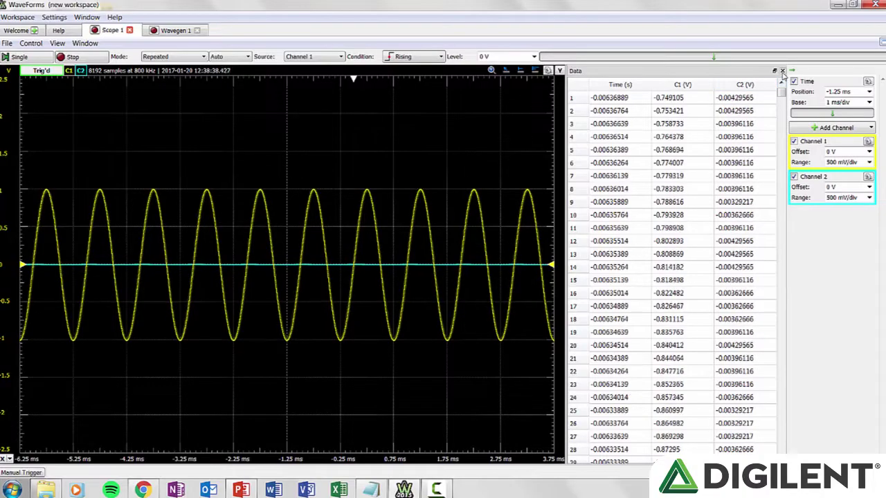
click(782, 70)
- Open the Measurements panel and add High and Minimum measurements for Channel 1
click(57, 43)
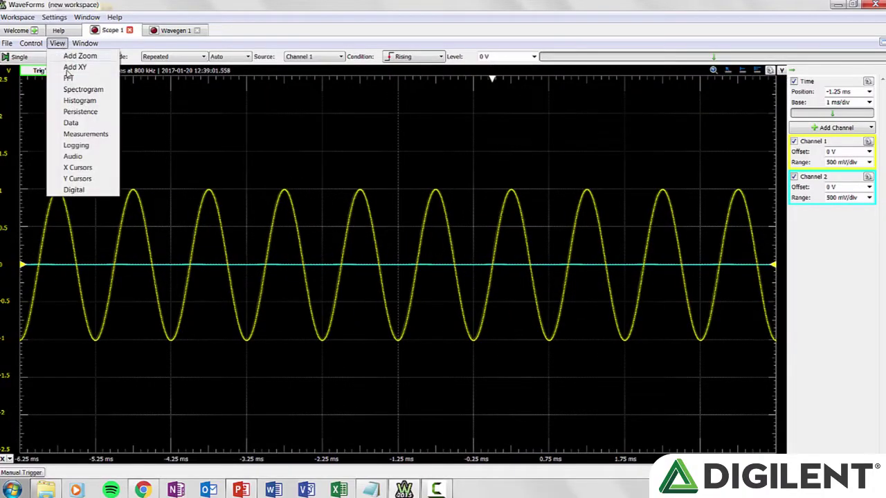
click(76, 135)
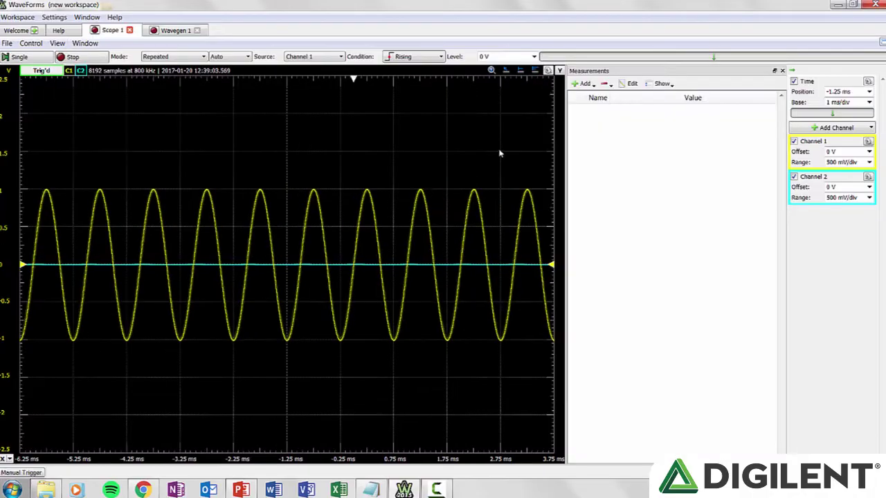
click(582, 83)
click(662, 118)
click(689, 169)
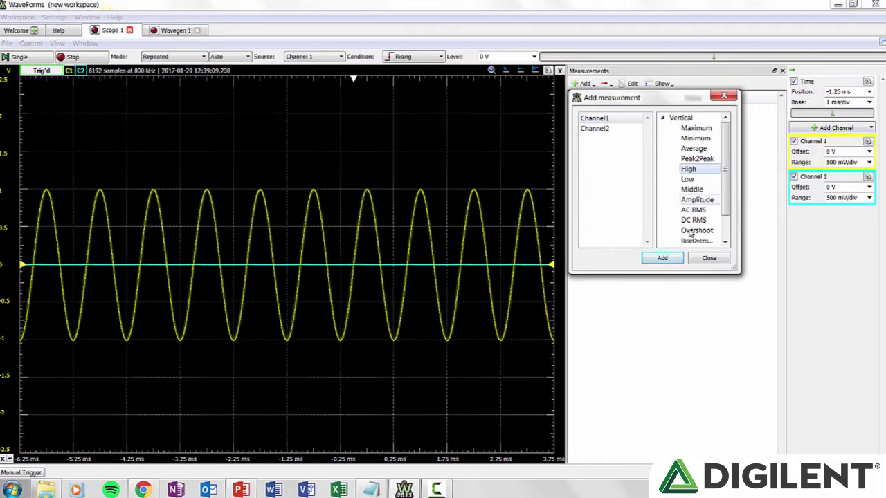
click(695, 138)
click(662, 258)
click(709, 257)
- Add a custom channel measurement, then close the Measurements panel
click(582, 83)
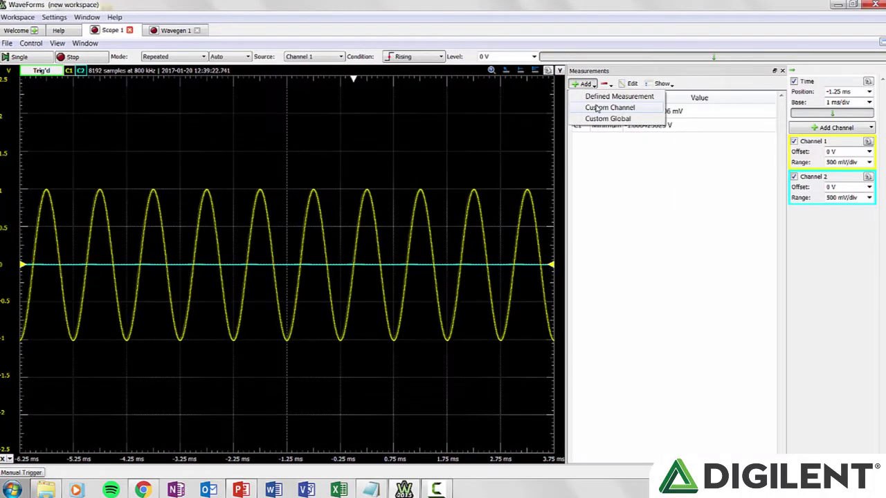
click(596, 109)
click(661, 258)
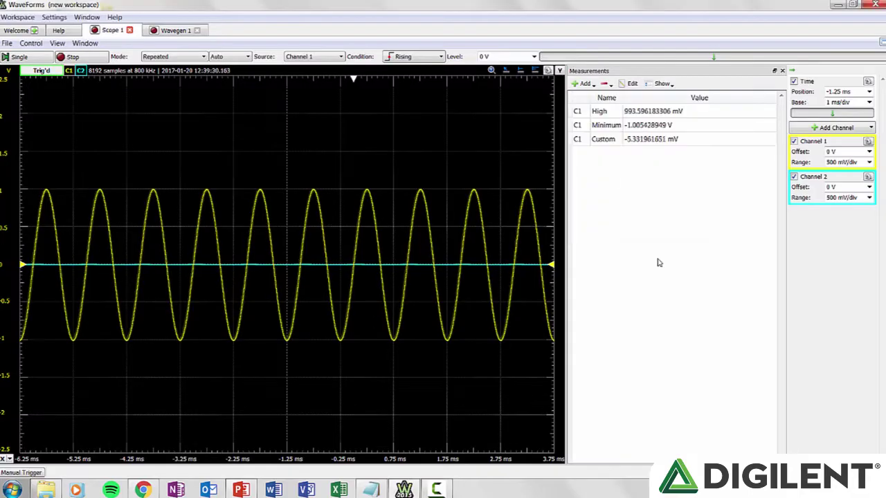
click(782, 71)
- Open and close the Logging view, then open Audio and play channel C1
click(56, 43)
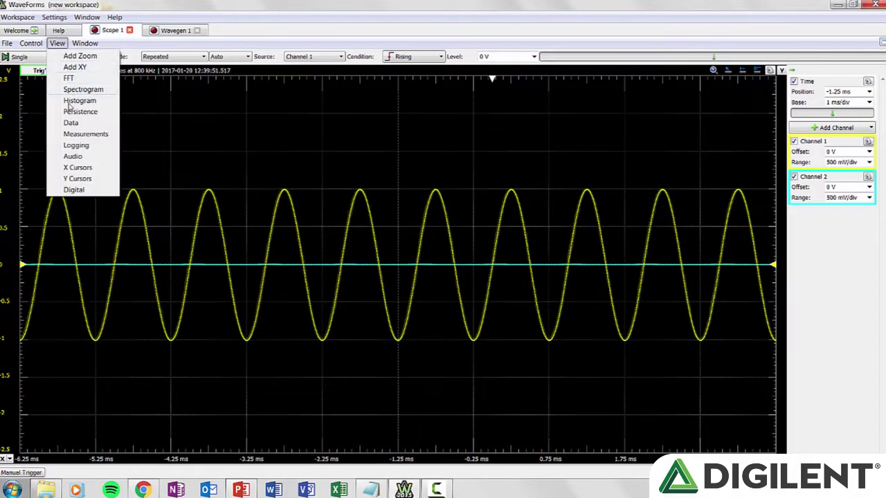
click(75, 144)
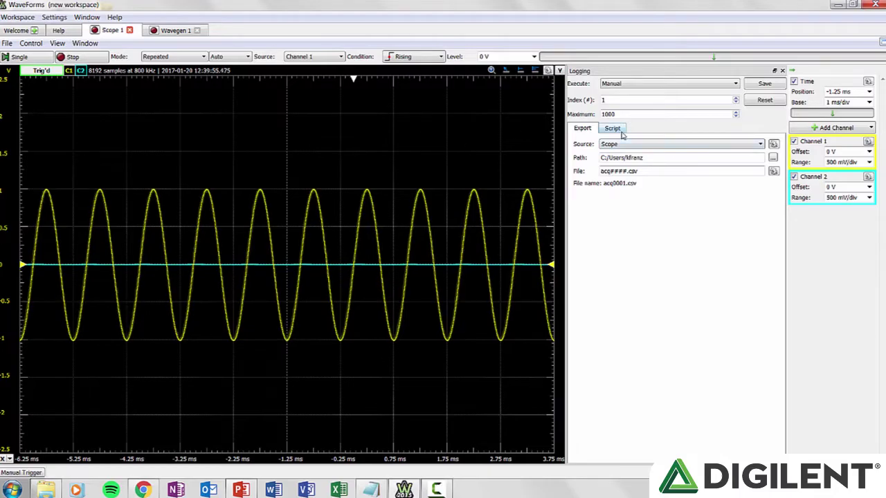
click(782, 71)
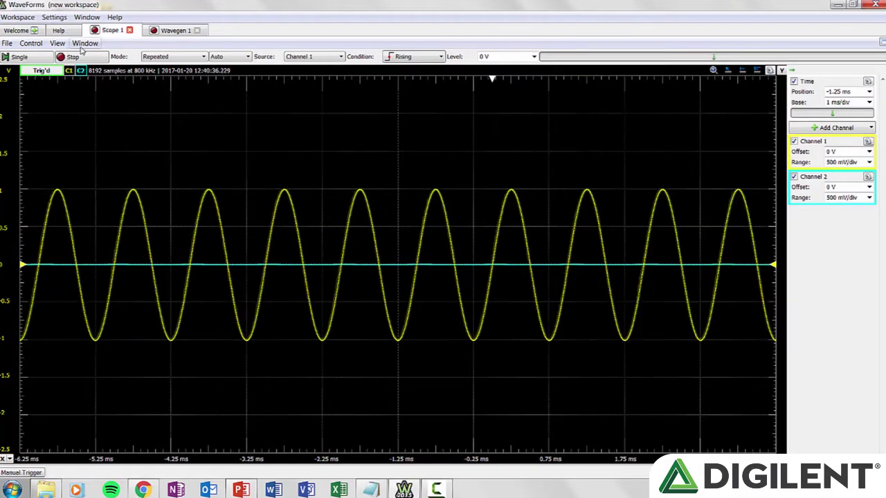
click(57, 43)
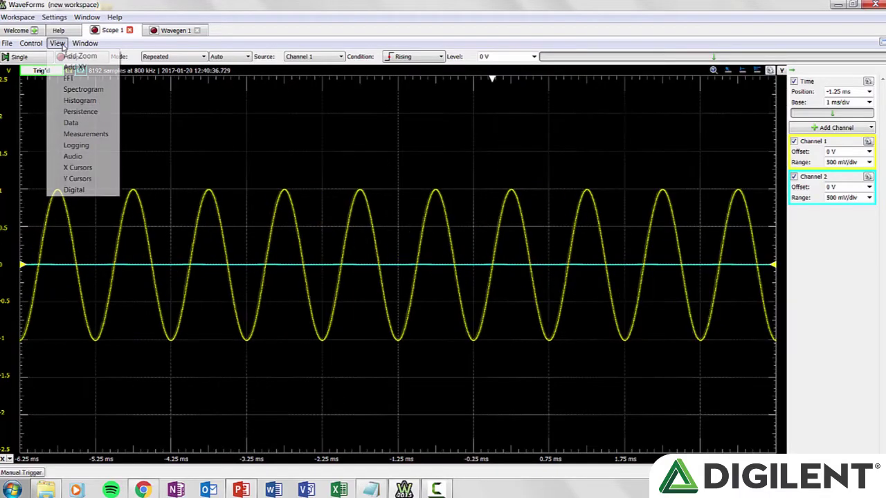
click(73, 156)
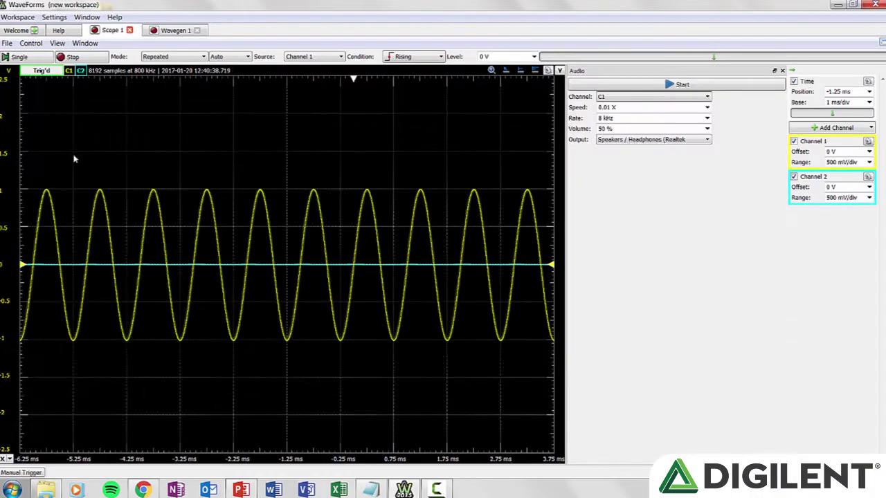
click(682, 85)
- Close Audio and add a Normal X cursor plus a Delta cursor 5 ms after it
click(783, 71)
click(56, 43)
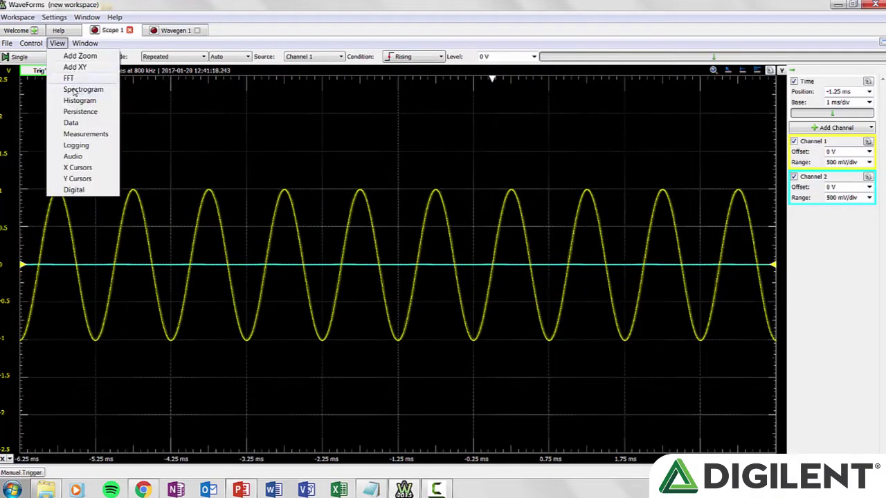
click(76, 164)
click(15, 145)
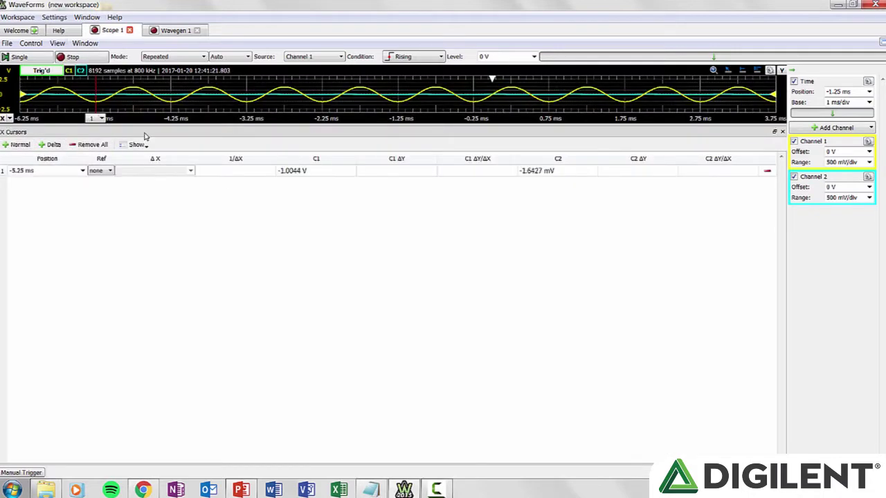
drag(149, 129, 224, 320)
click(50, 345)
click(190, 382)
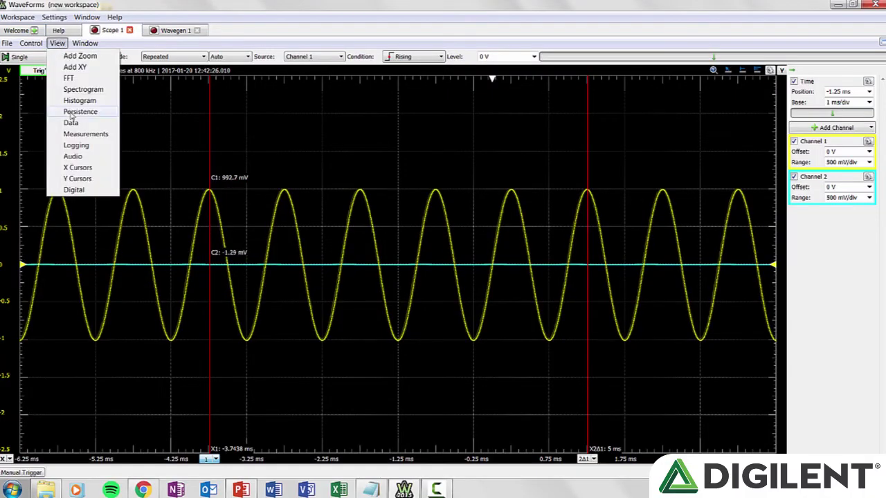
- Open the Digital panel, enlarge it, and pick CAN as the channel to add
click(79, 190)
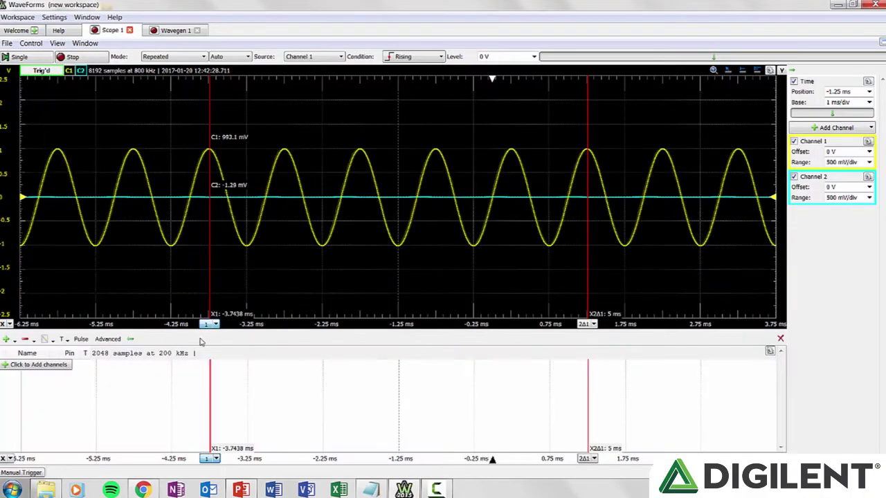
drag(198, 333, 198, 241)
click(41, 272)
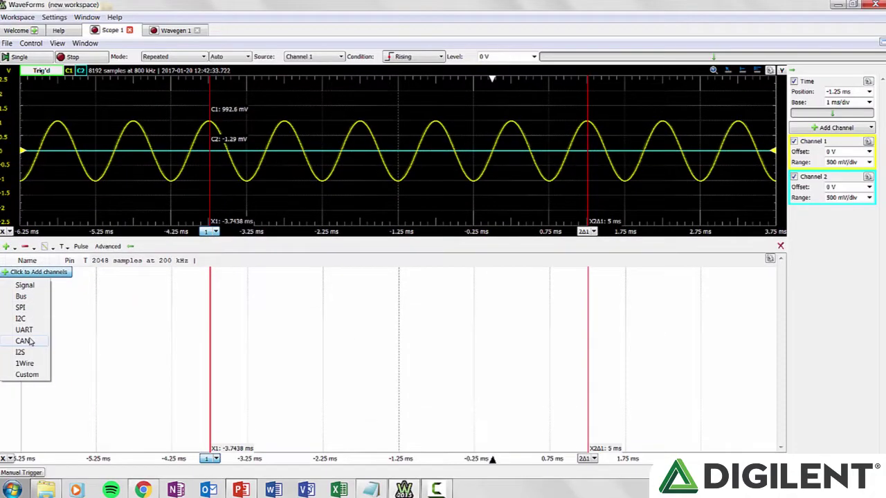
click(29, 341)
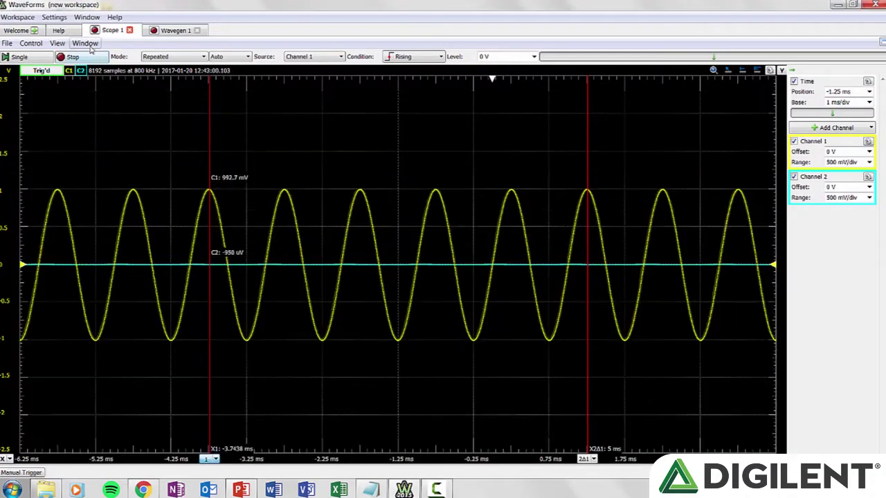
click(88, 44)
- Visit Wavegen 1, return to Scope 1, then run and stop the acquisition
click(103, 89)
click(93, 46)
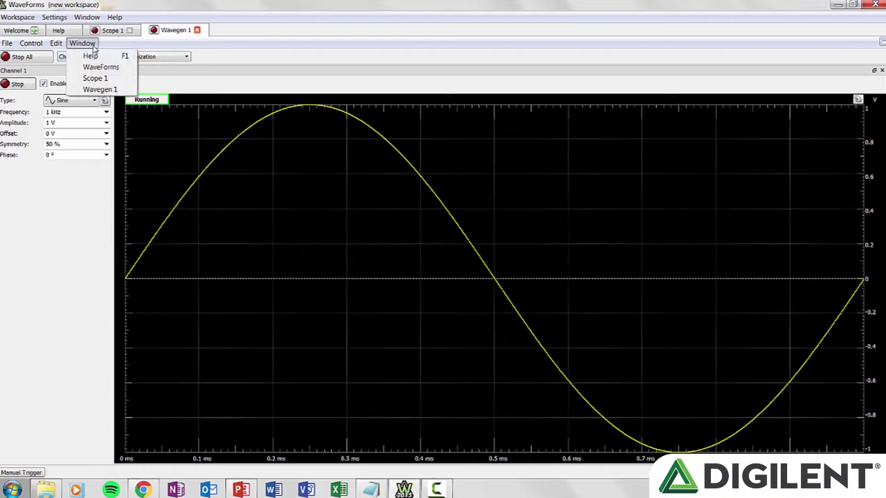
click(93, 79)
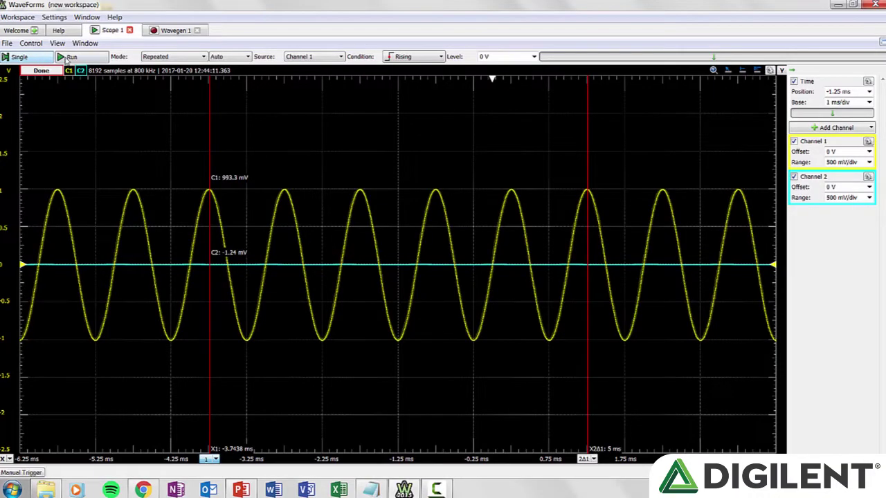
click(71, 58)
click(71, 58)
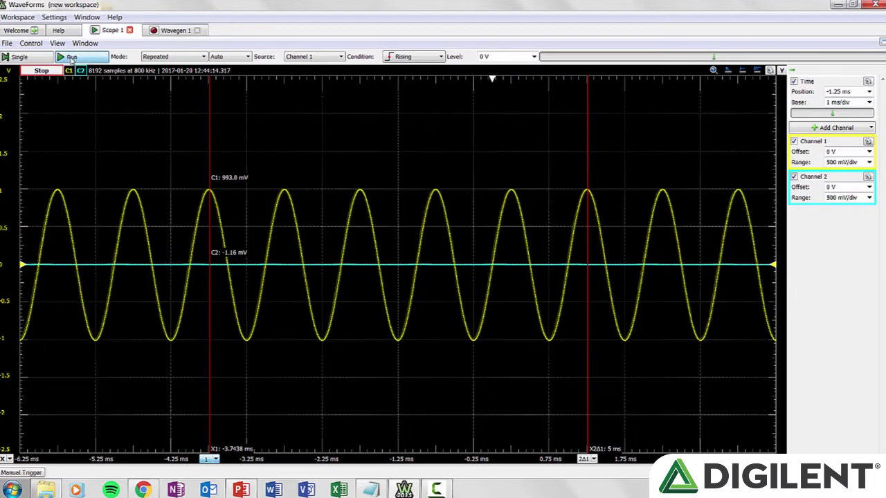
- Try Shift, Screen and Record acquisition modes, then reveal the advanced trigger options
click(154, 57)
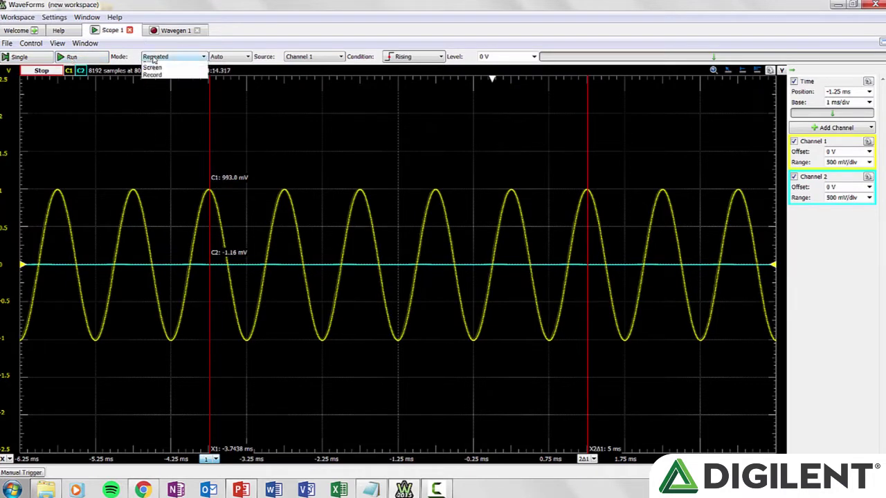
click(154, 58)
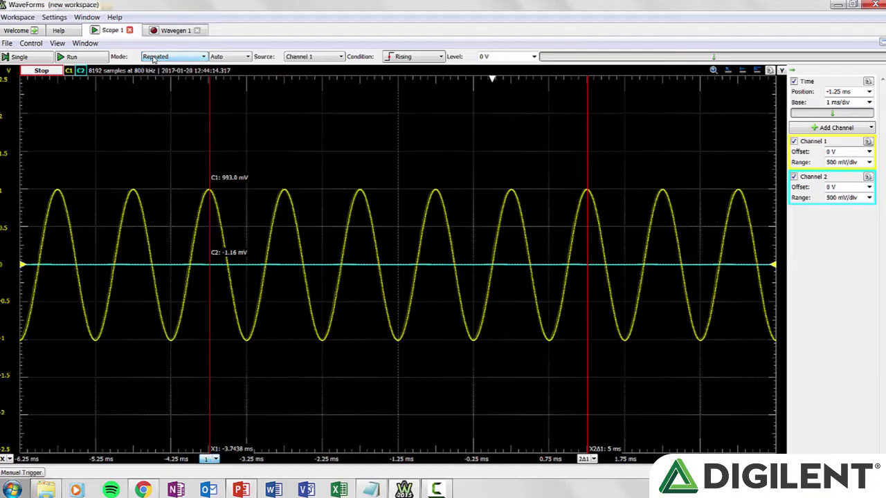
click(192, 59)
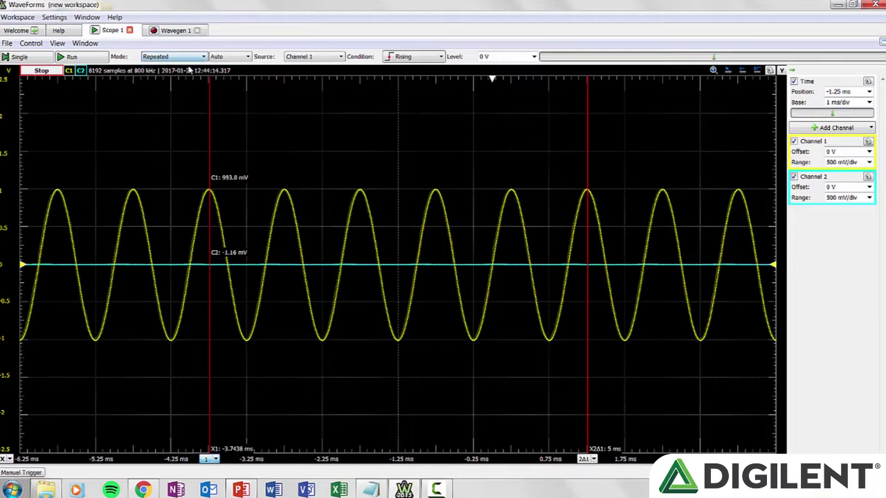
click(173, 56)
click(159, 73)
click(173, 56)
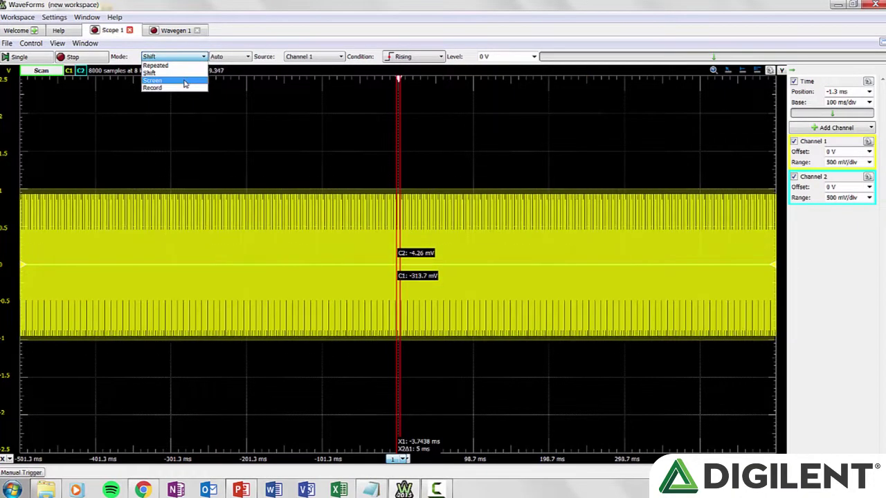
click(184, 82)
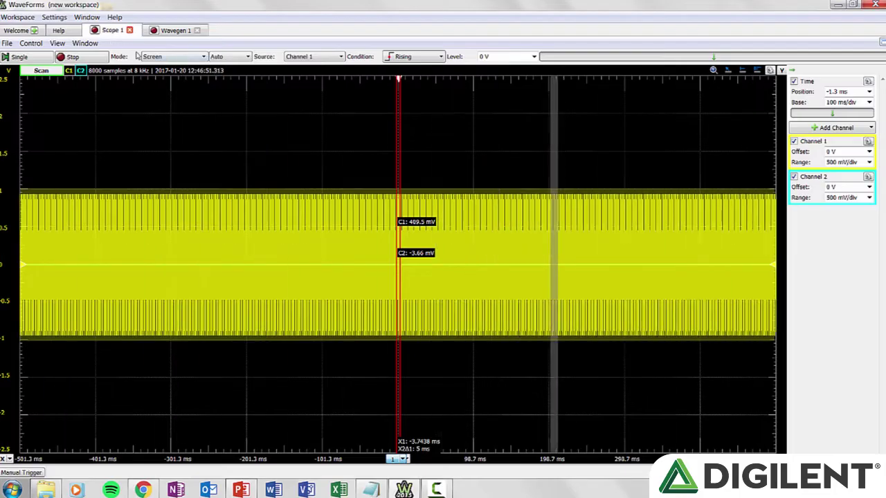
click(157, 56)
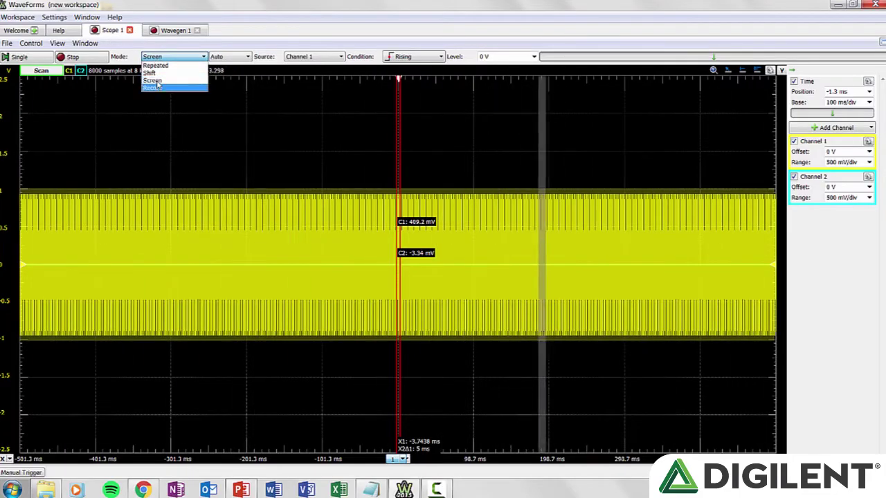
click(158, 73)
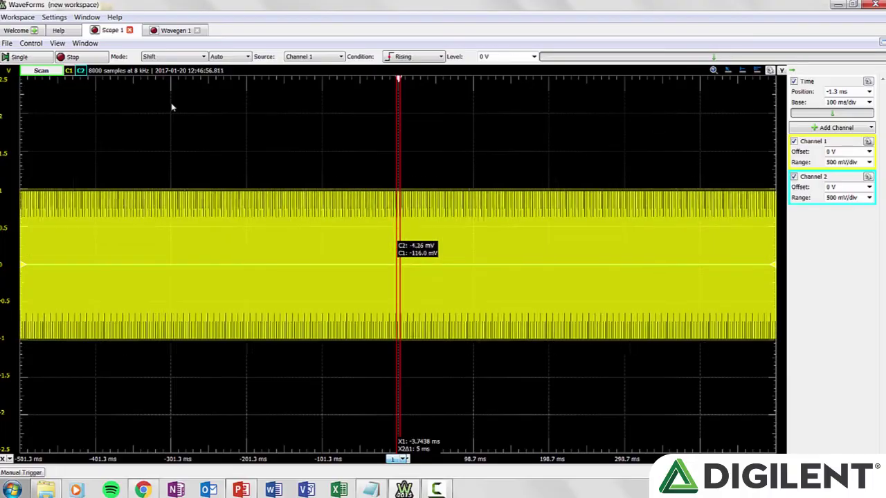
key(Down)
click(173, 56)
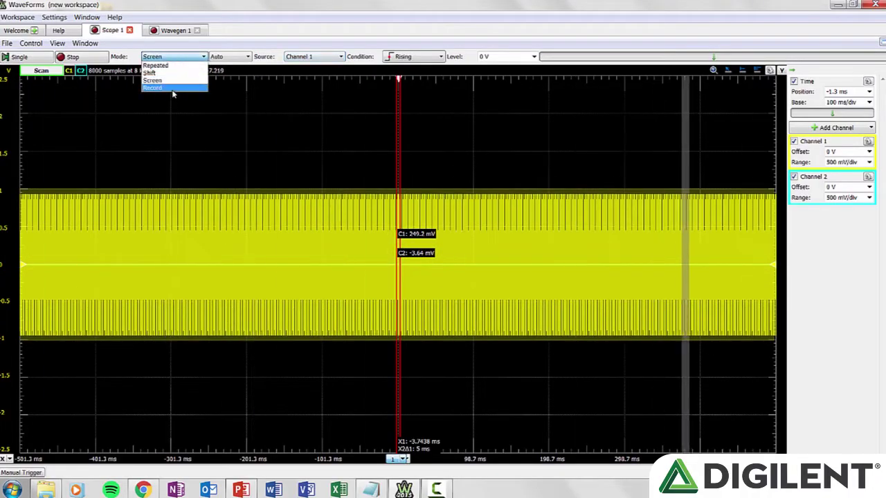
click(173, 89)
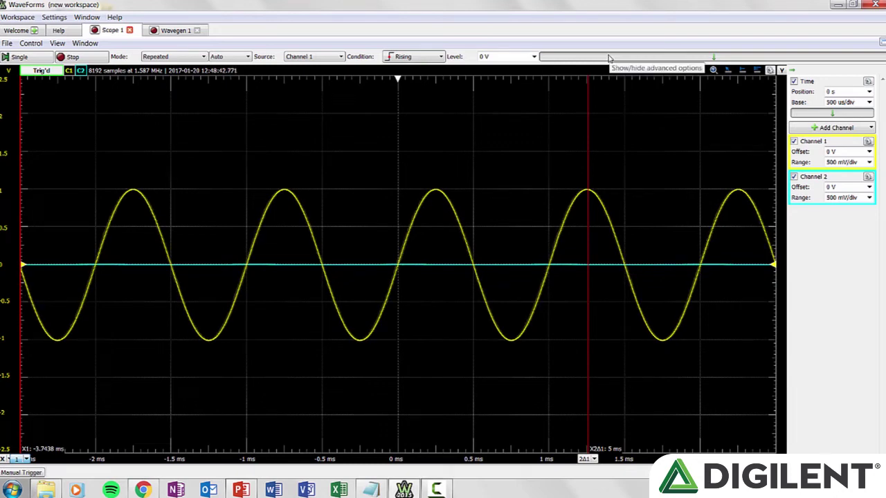
click(609, 58)
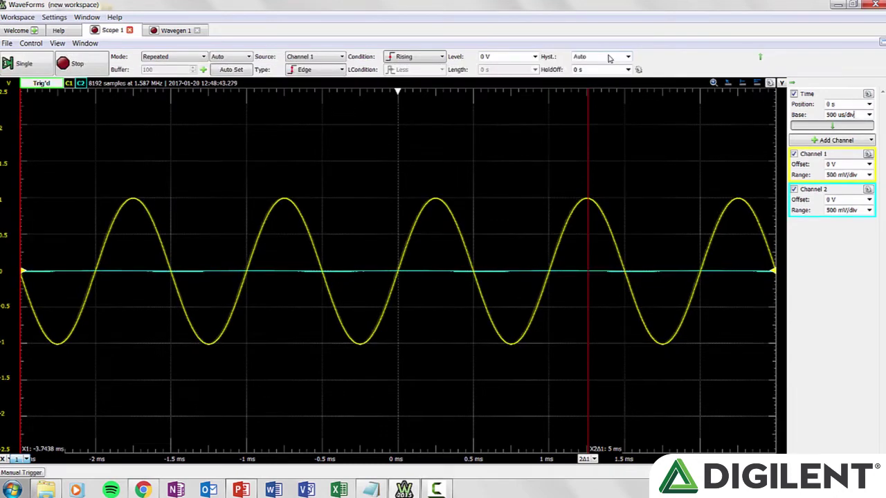
- Show the capture buffers row and try Auto, then None trigger modes
click(202, 71)
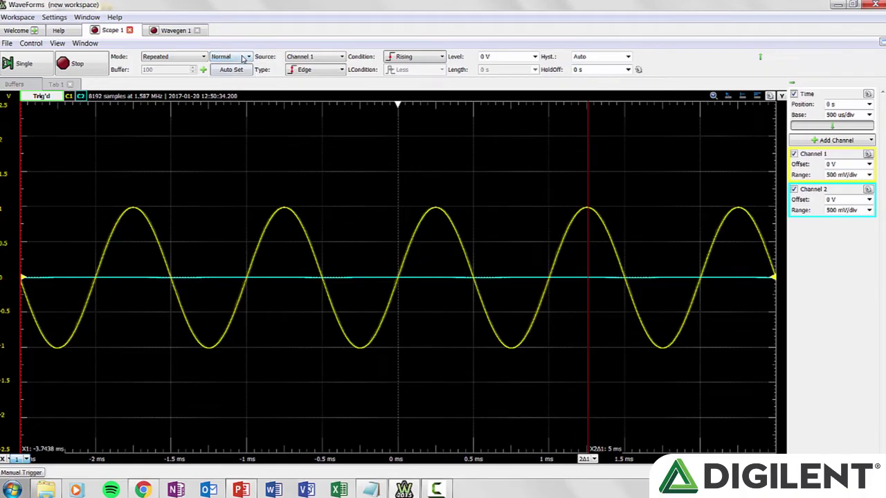
click(242, 58)
click(236, 73)
click(250, 58)
click(242, 65)
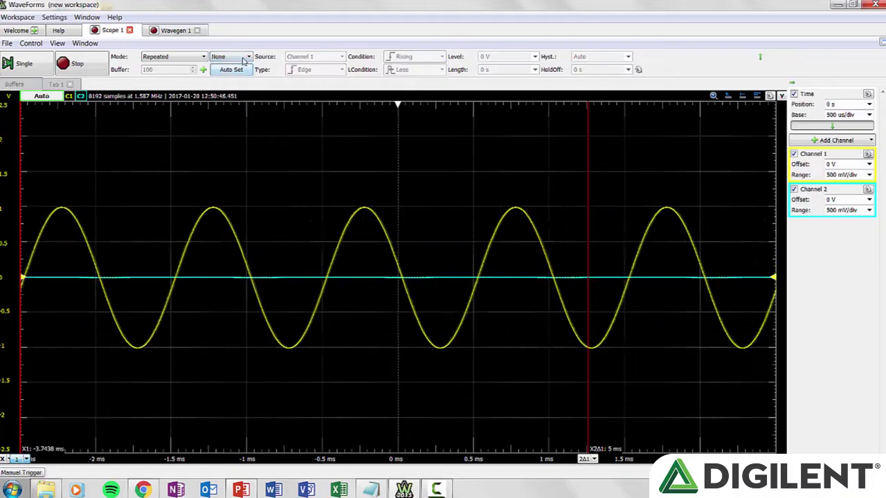
- Return the trigger mode to Auto and run Auto Set on the channels
click(247, 56)
click(228, 74)
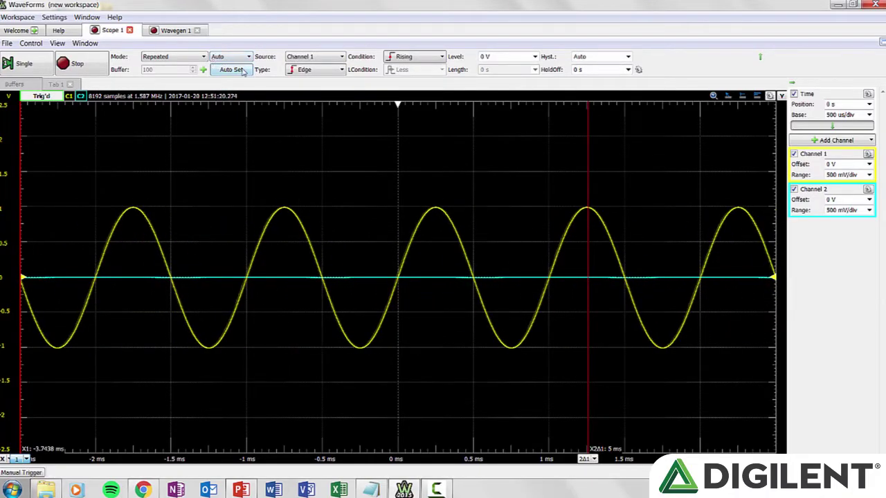
click(232, 70)
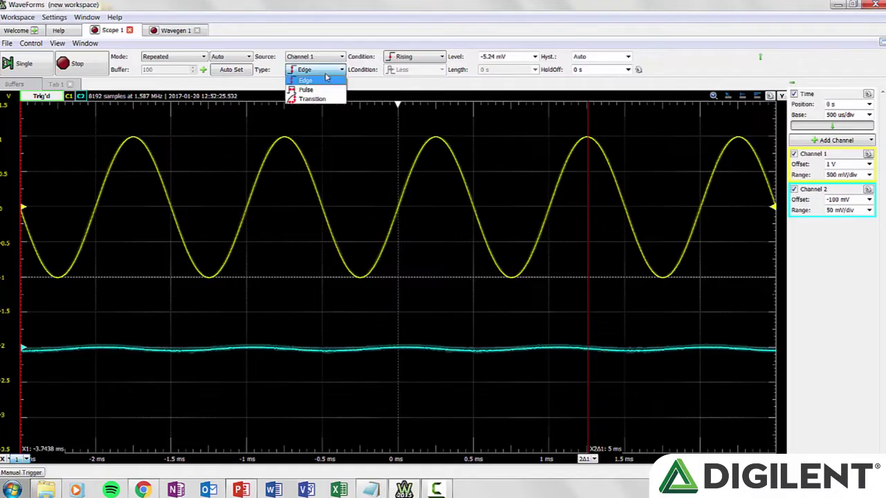
click(322, 81)
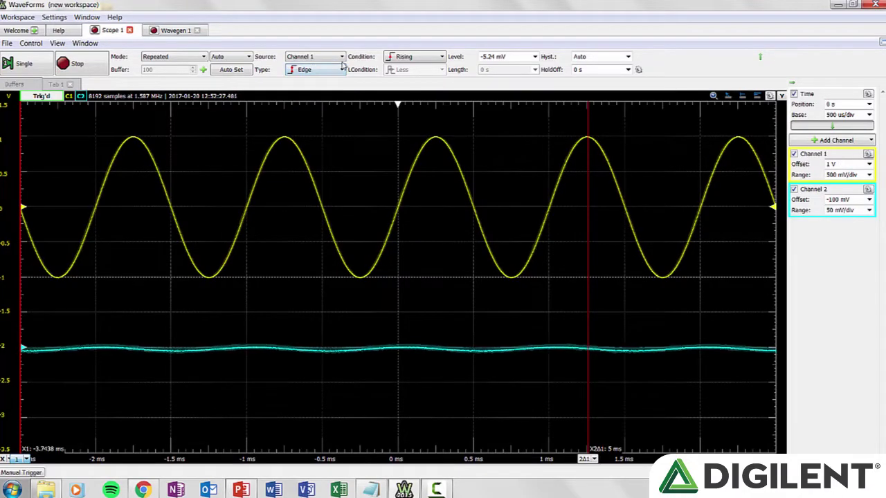
click(402, 60)
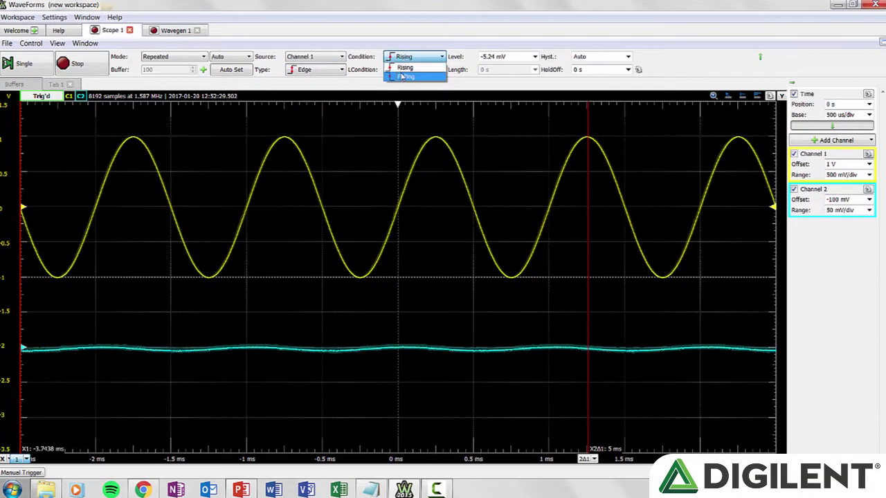
click(404, 67)
click(324, 69)
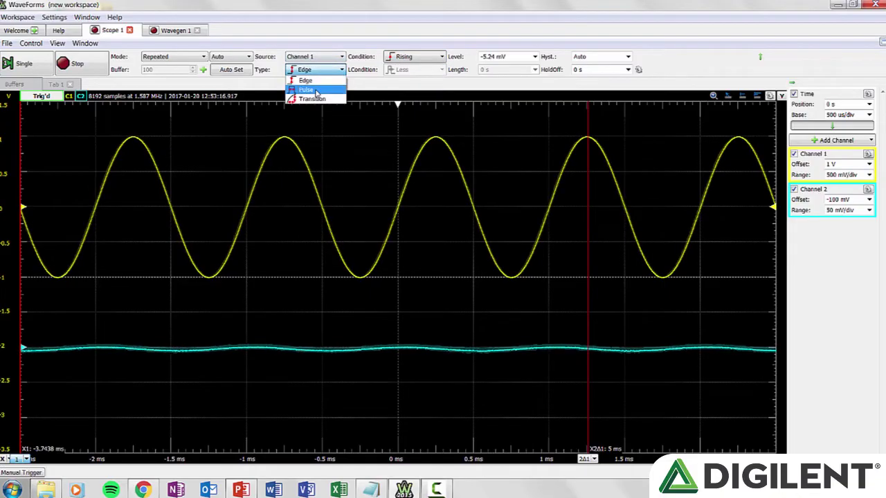
click(316, 90)
click(415, 58)
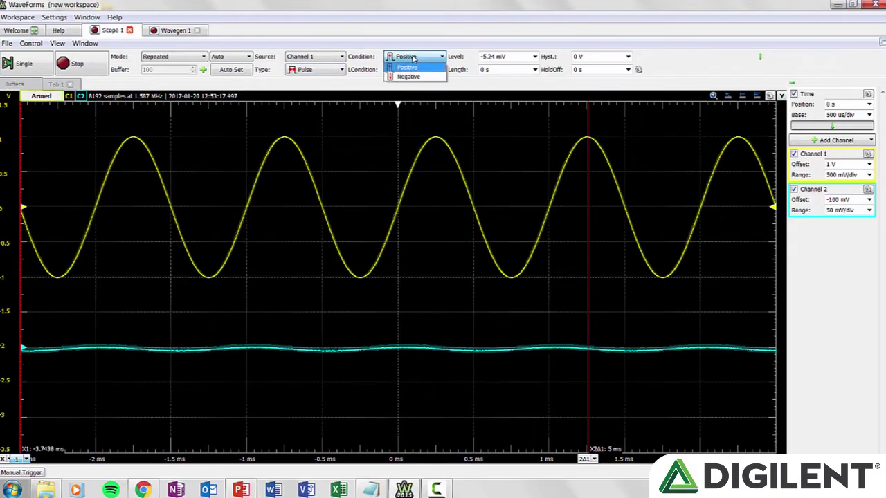
click(415, 59)
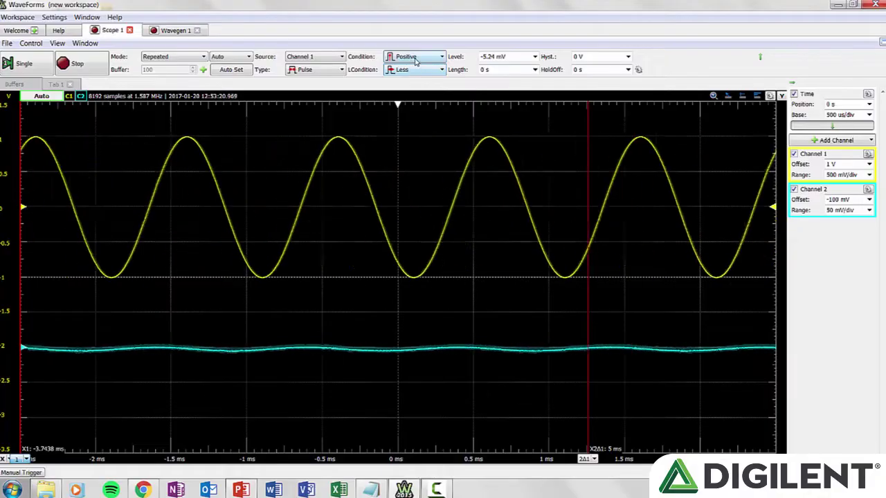
click(414, 58)
click(416, 77)
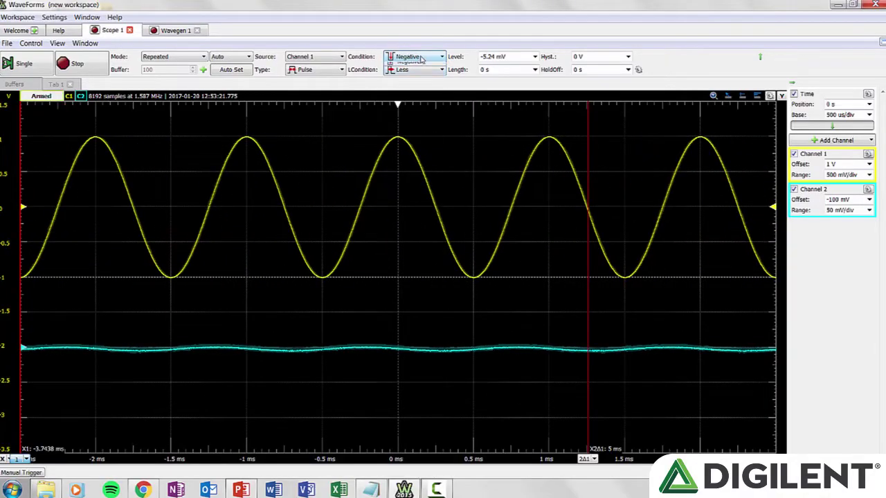
click(421, 60)
click(416, 69)
click(416, 72)
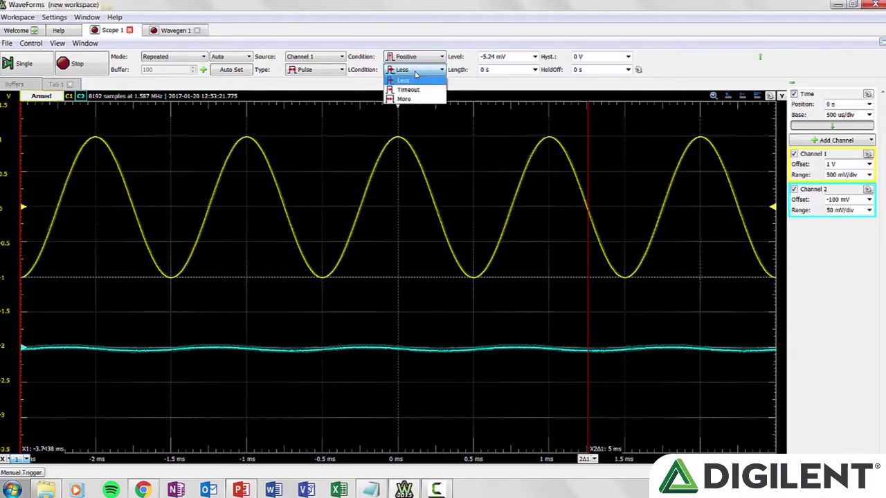
click(404, 99)
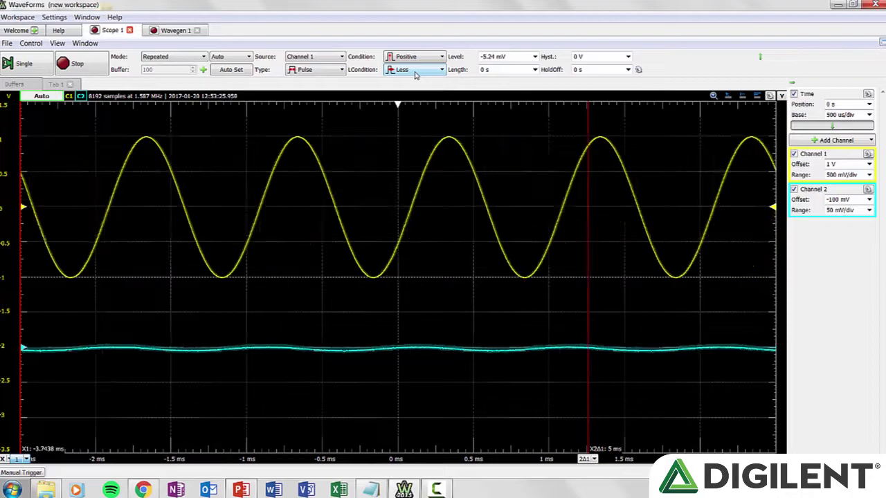
click(330, 72)
click(317, 93)
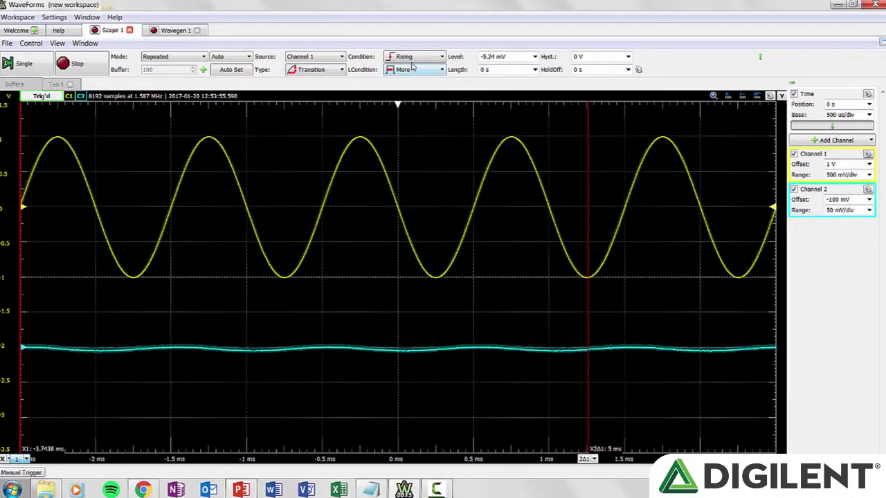
click(424, 58)
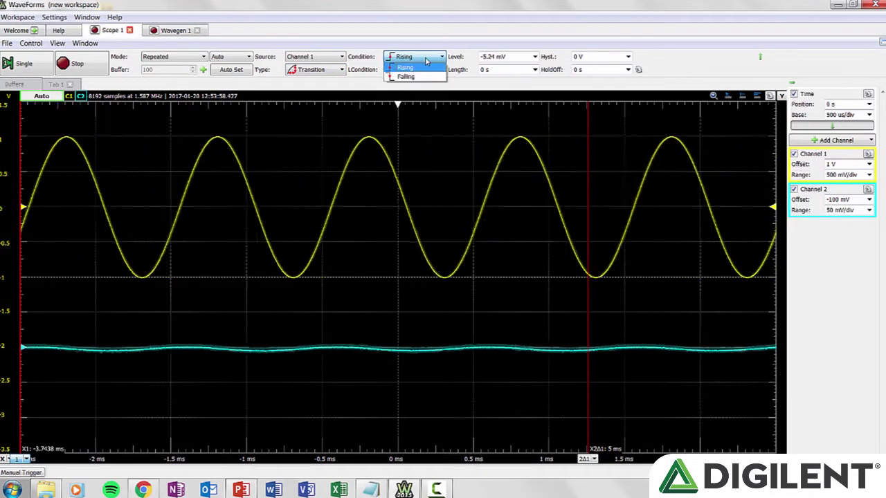
click(426, 66)
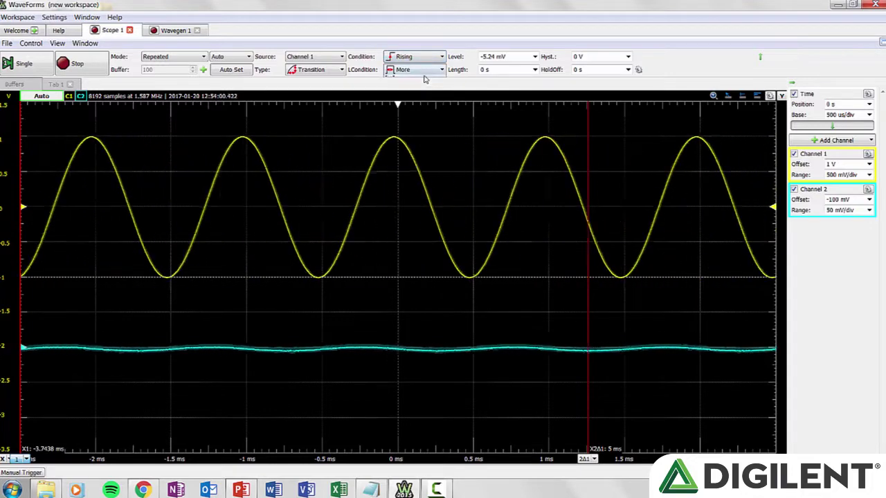
click(425, 70)
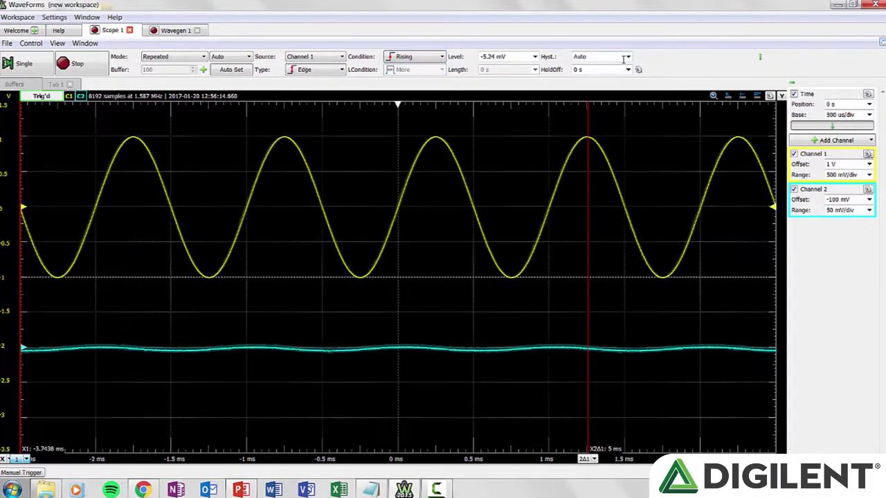
- Review trigger Hysteresis, Level, Length and HoldOff presets, keeping Auto, -5.24 mV and 0 s
click(624, 59)
click(627, 58)
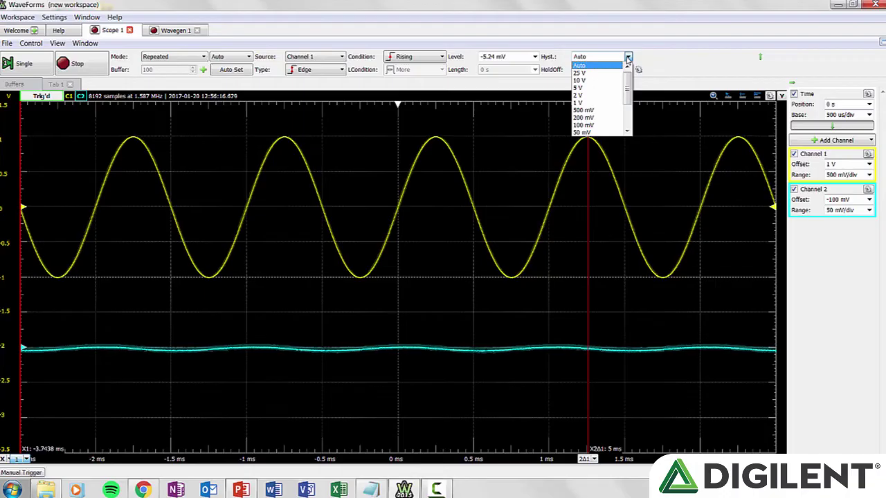
click(627, 58)
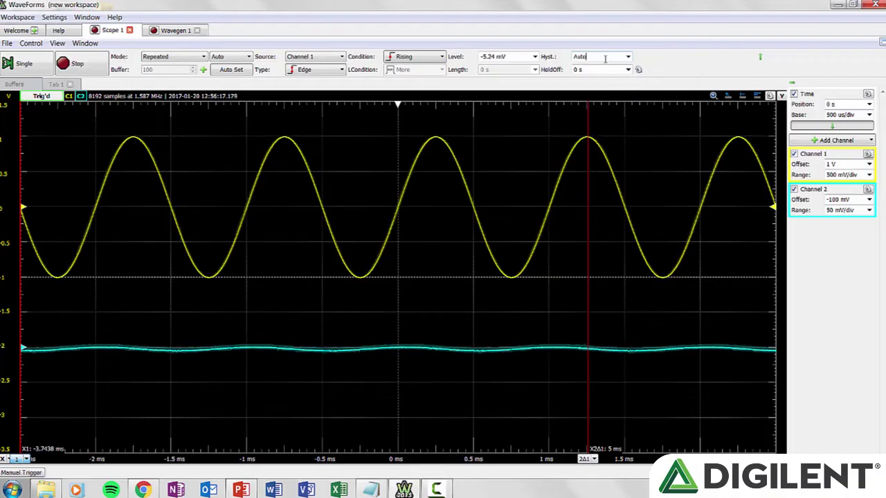
click(535, 57)
drag(533, 72, 531, 121)
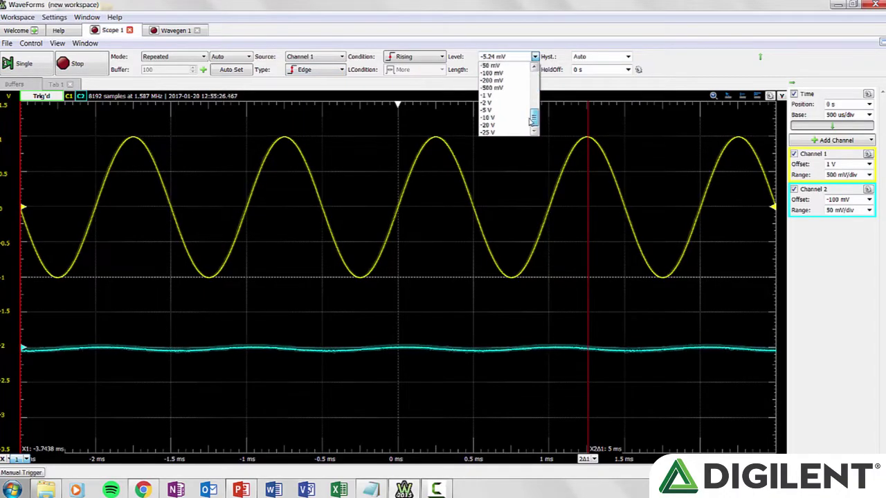
click(535, 56)
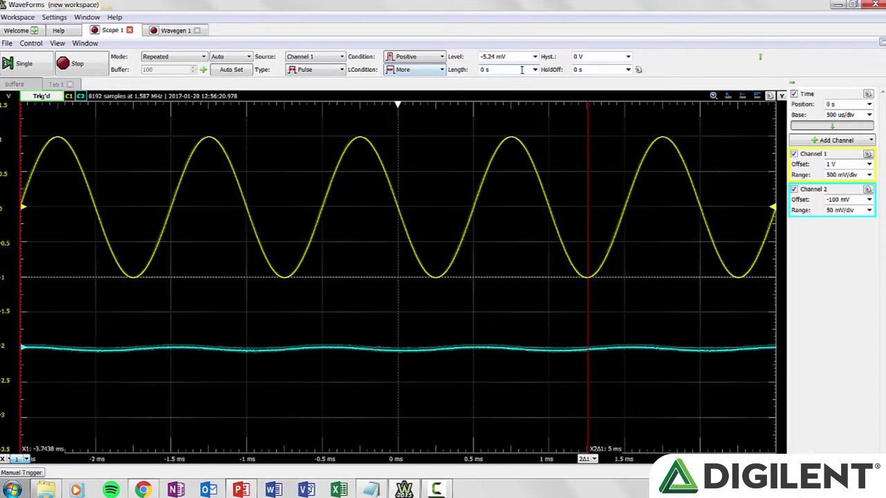
click(536, 70)
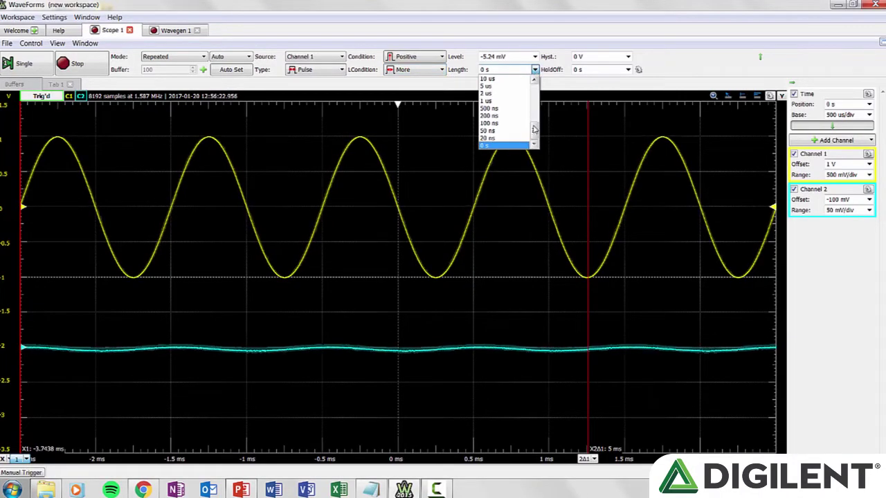
scroll(530, 111, up, 3)
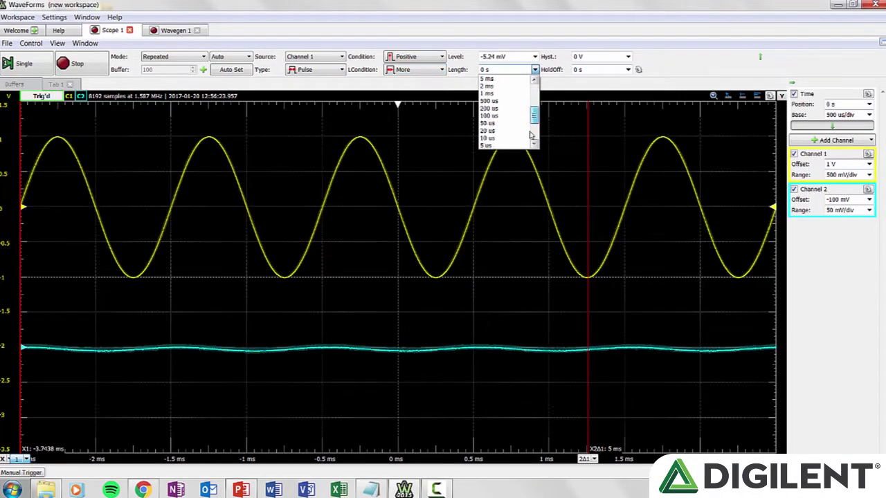
click(535, 72)
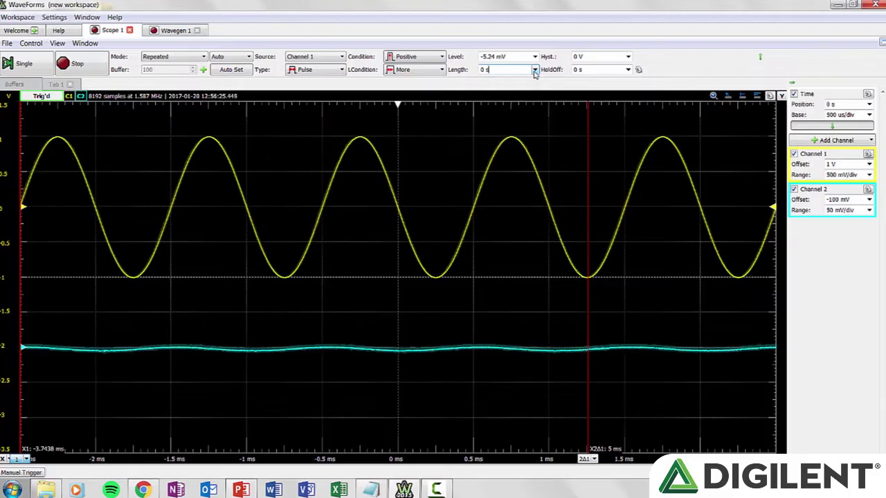
click(628, 70)
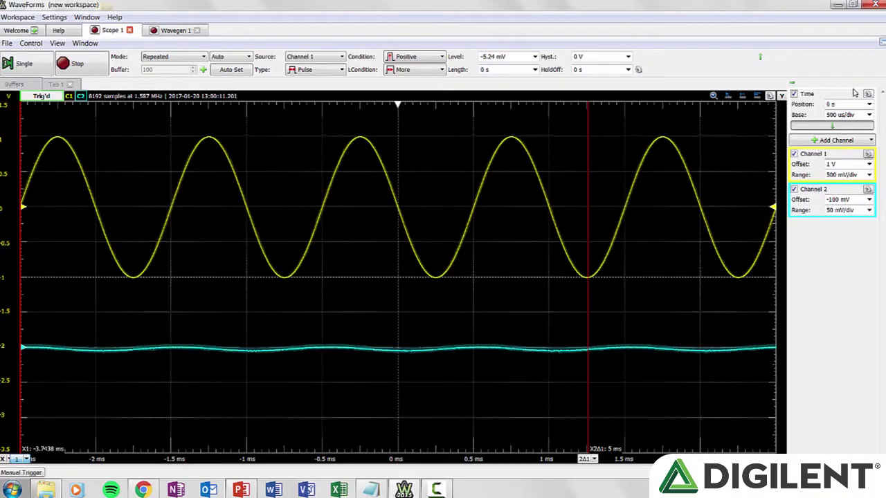
- Check the Time Position and Base presets, keeping 0 s and 500 us/div
click(870, 104)
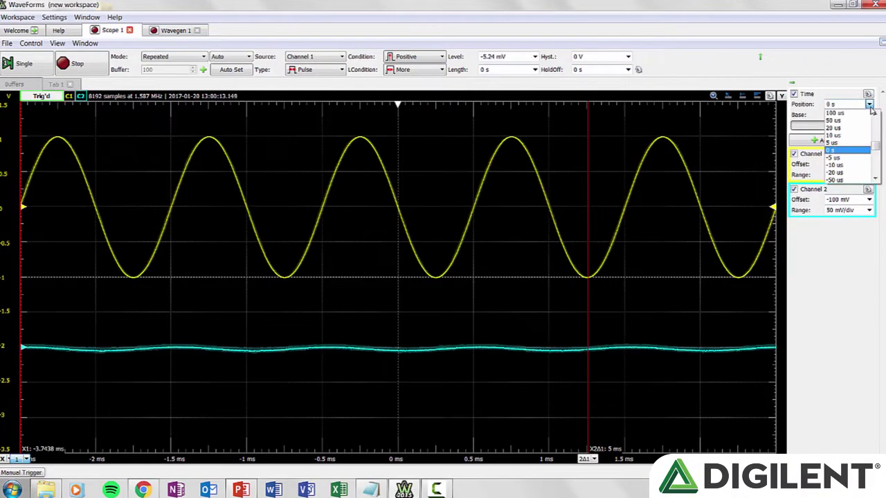
scroll(872, 144, down, 4)
scroll(872, 144, up, 2)
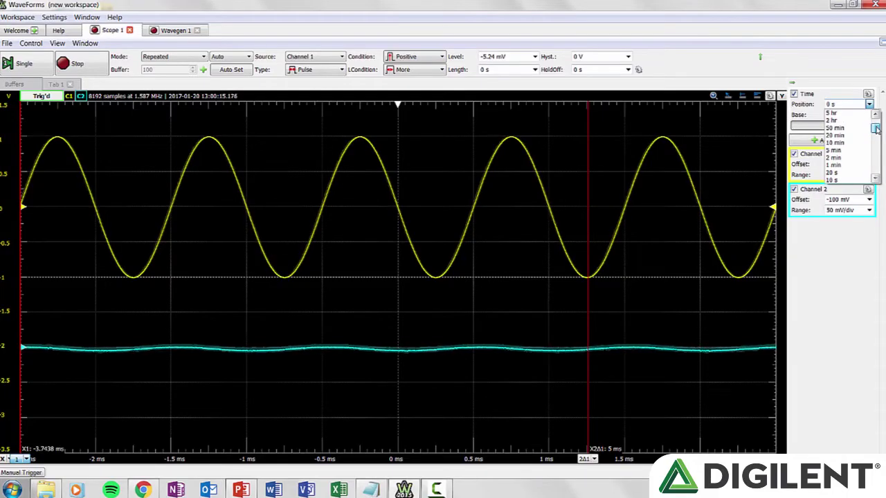
click(870, 104)
click(869, 115)
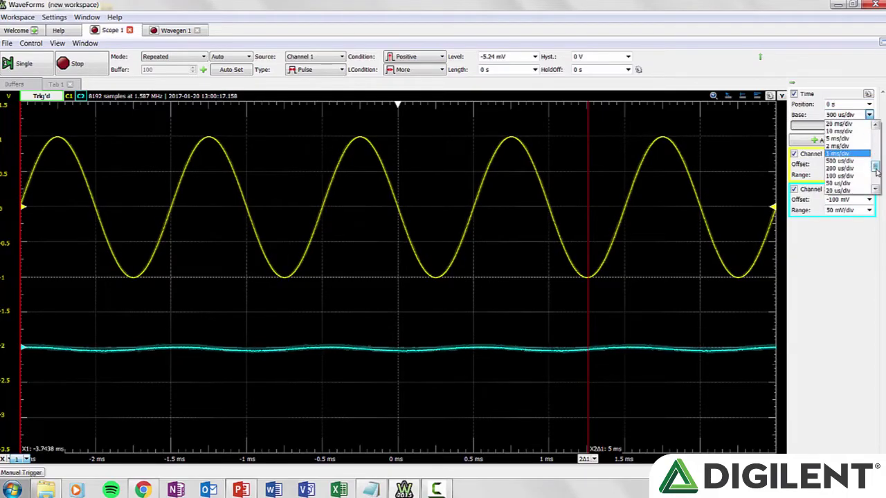
drag(875, 167, 876, 138)
click(870, 116)
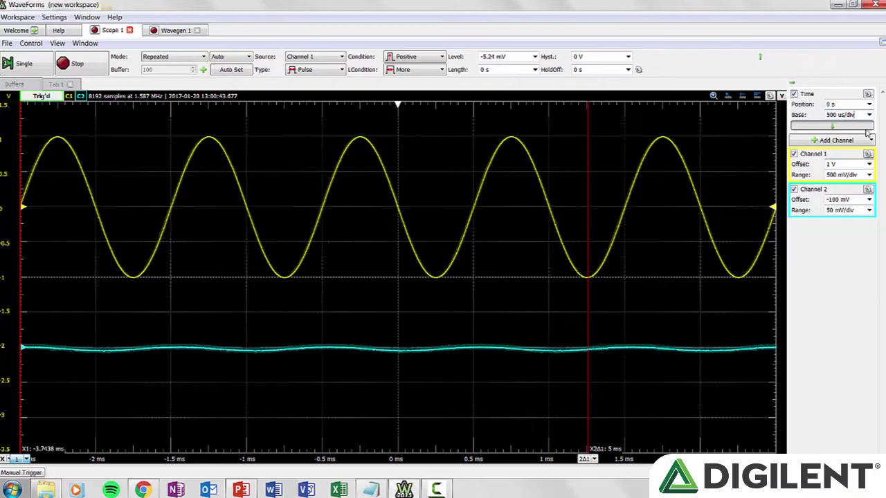
- Expand the Time panel and review Average, Samples and Rate, keeping None, Default and 1.587 MHz
click(868, 129)
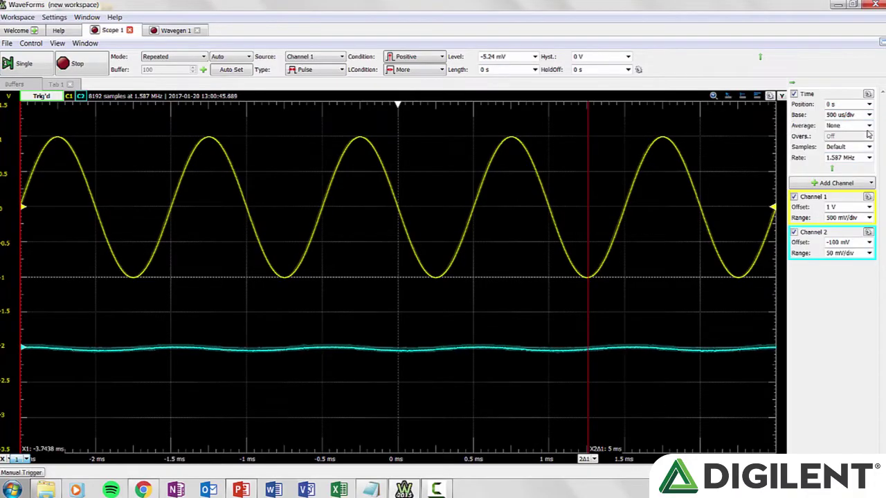
click(870, 126)
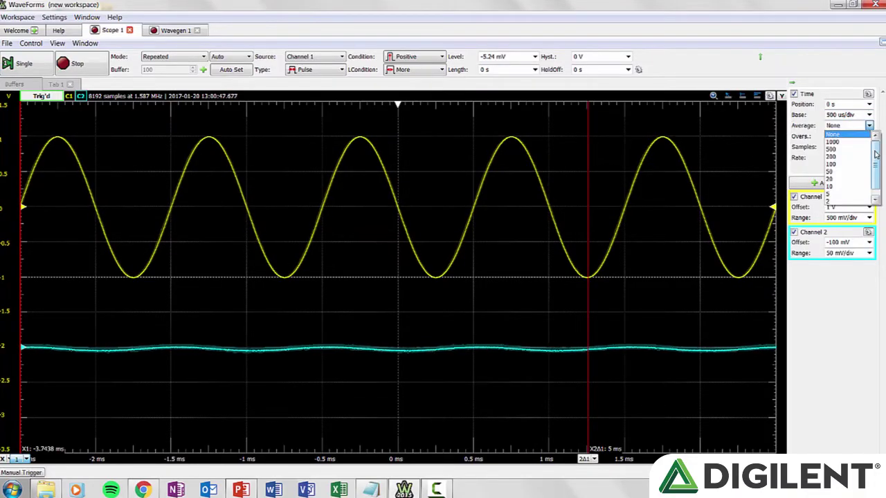
click(872, 137)
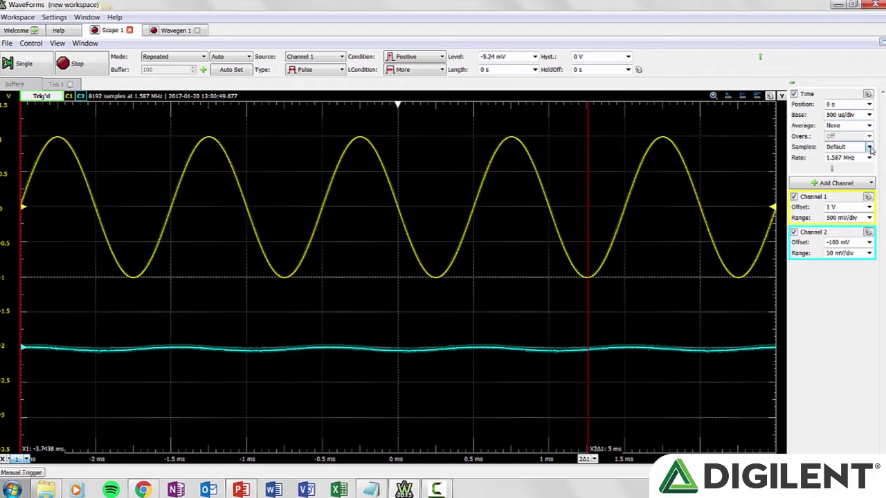
click(870, 147)
click(870, 147)
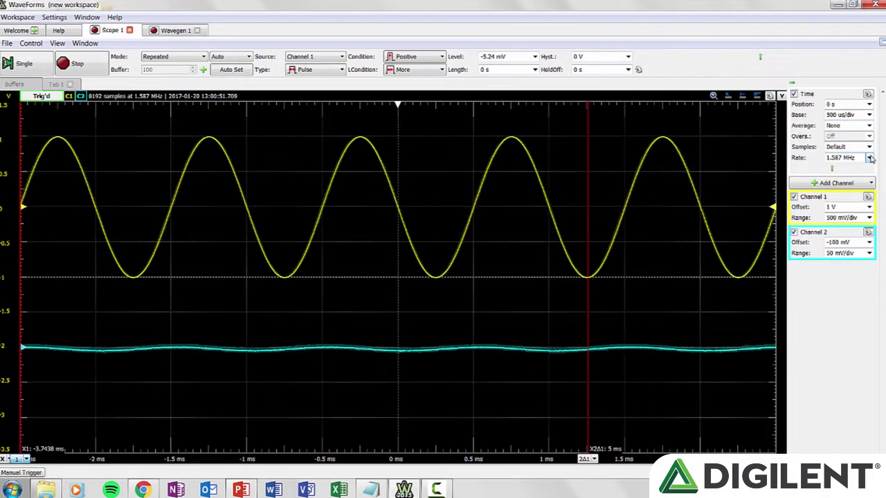
click(869, 158)
scroll(874, 173, up, 1)
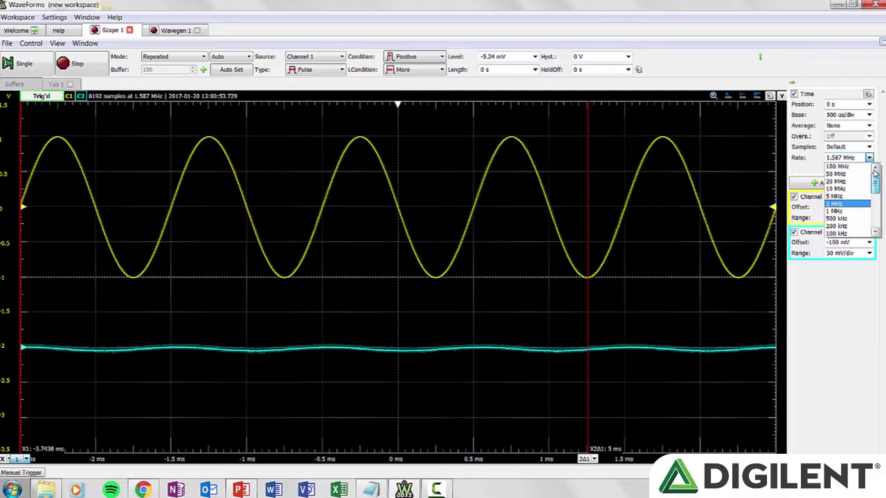
click(873, 158)
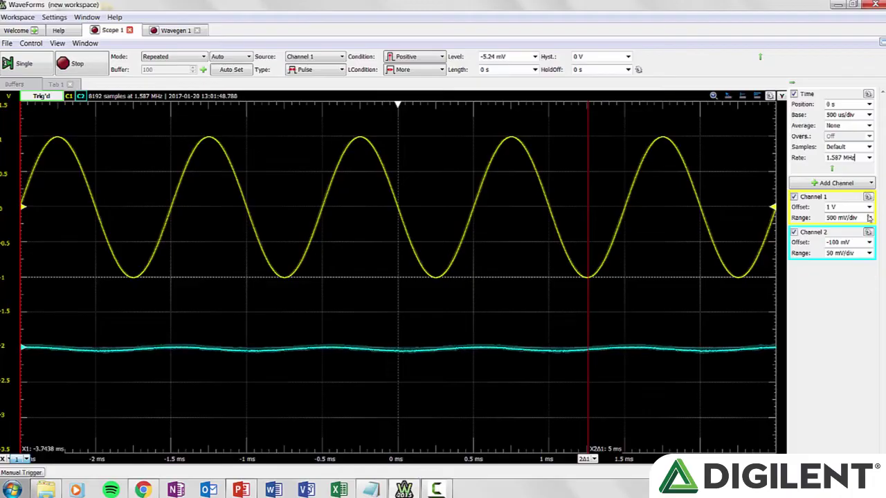
- Hide and re-show the Channel 1 and Channel 2 traces
click(794, 198)
click(794, 197)
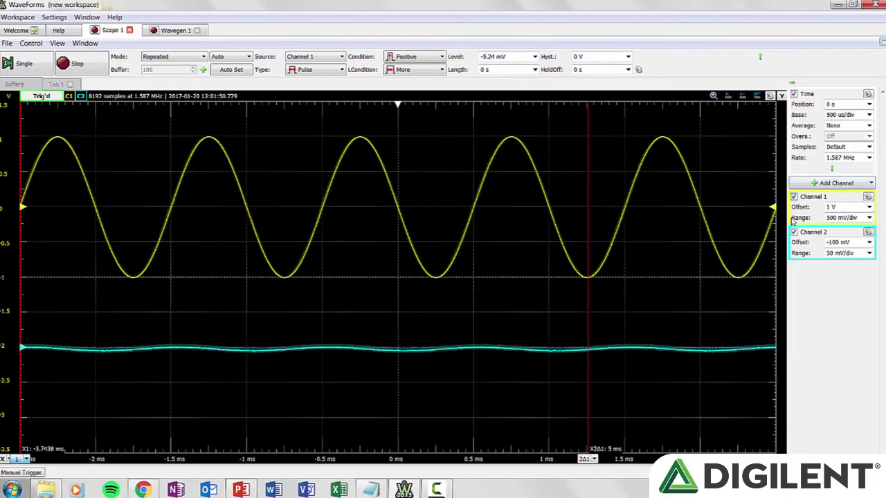
click(794, 232)
click(794, 233)
- Add a simple math channel of C2 times C1, remove it, and open the Add Channel list
click(819, 184)
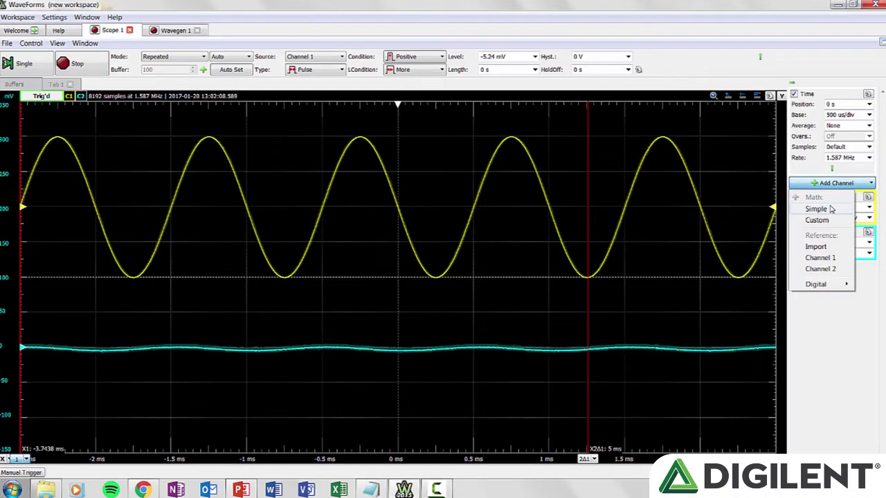
click(817, 209)
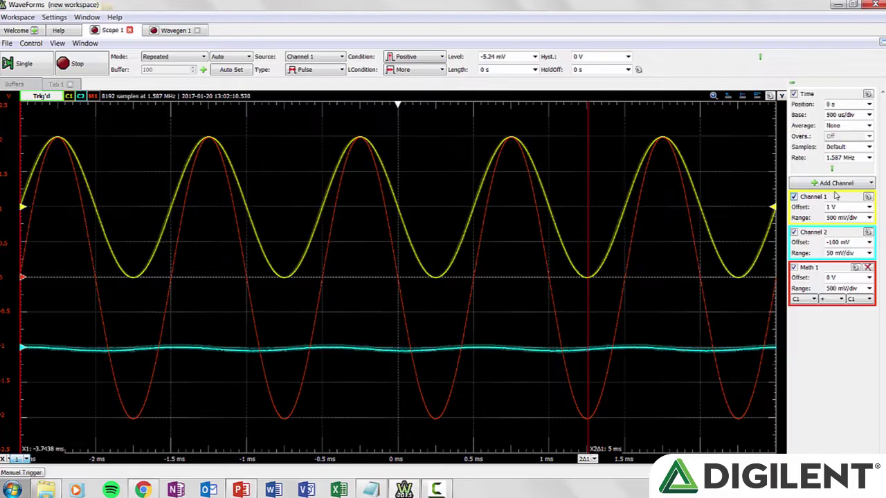
click(814, 299)
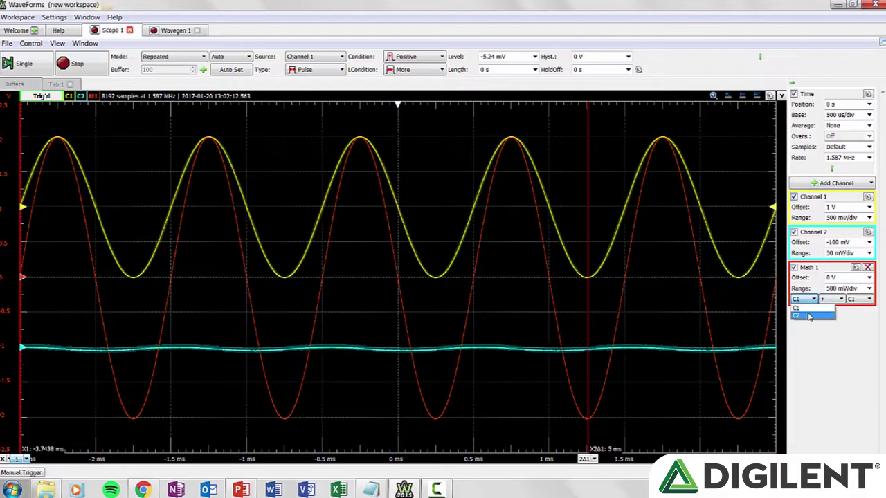
click(803, 315)
click(834, 299)
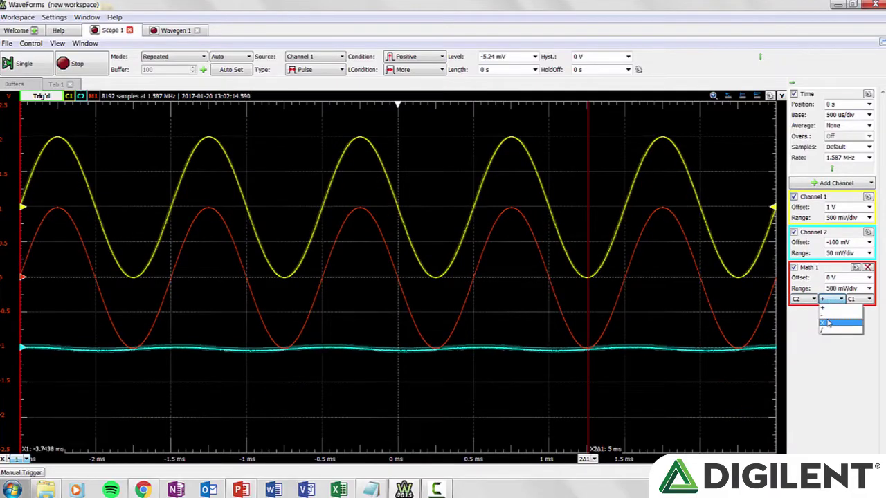
click(829, 322)
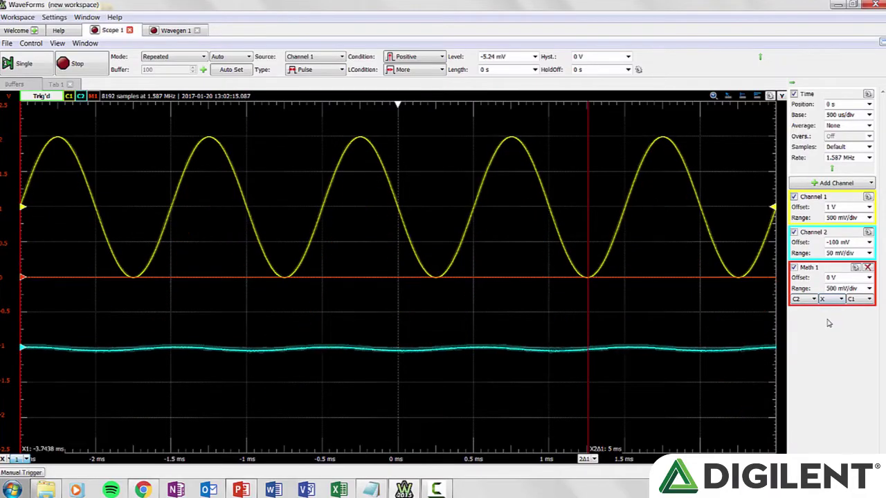
click(868, 268)
click(838, 183)
mouse_move(825, 289)
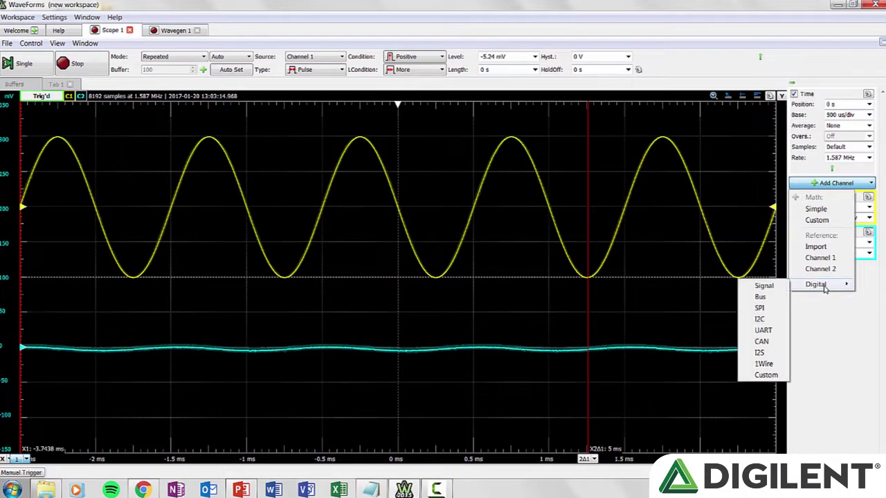
click(777, 307)
click(812, 413)
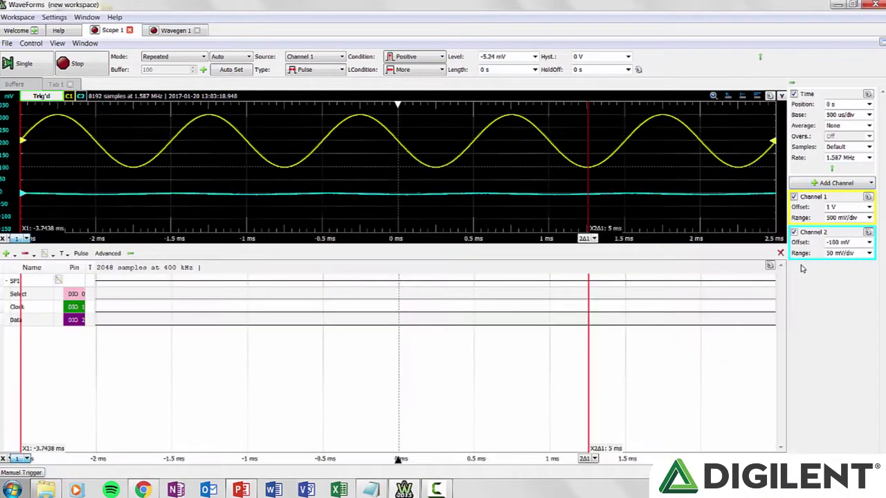
click(855, 184)
click(847, 247)
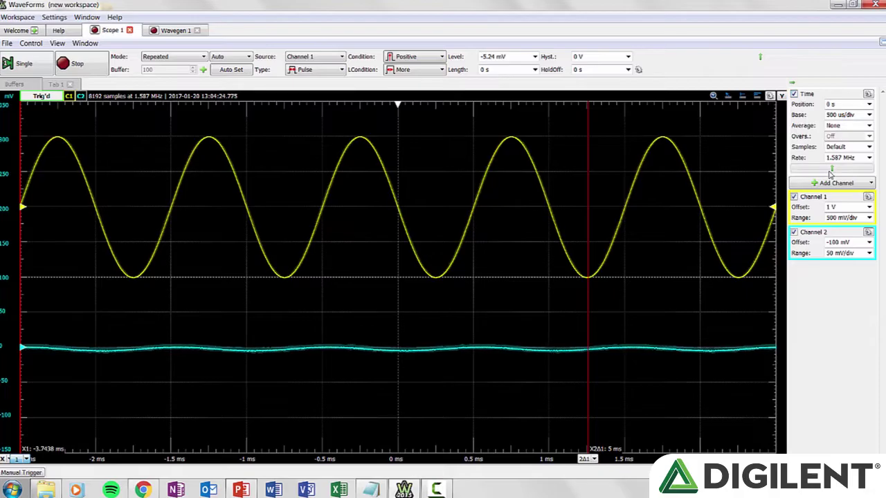
click(870, 208)
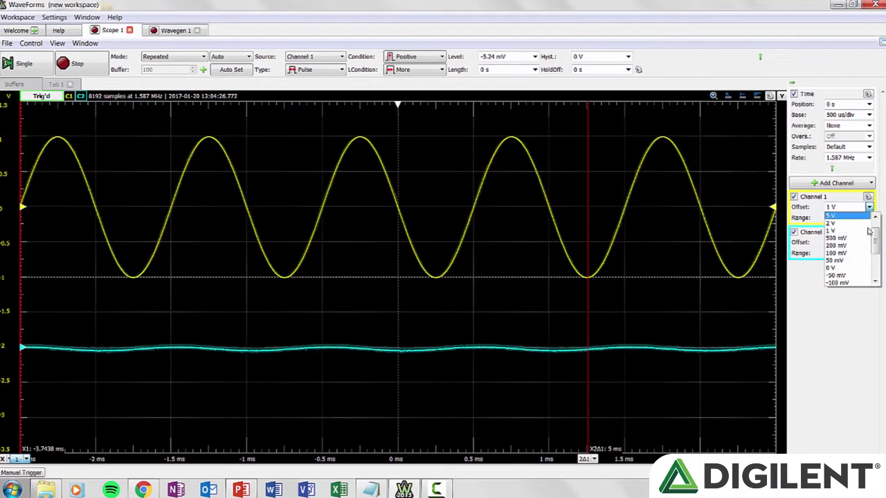
scroll(876, 235, up, 2)
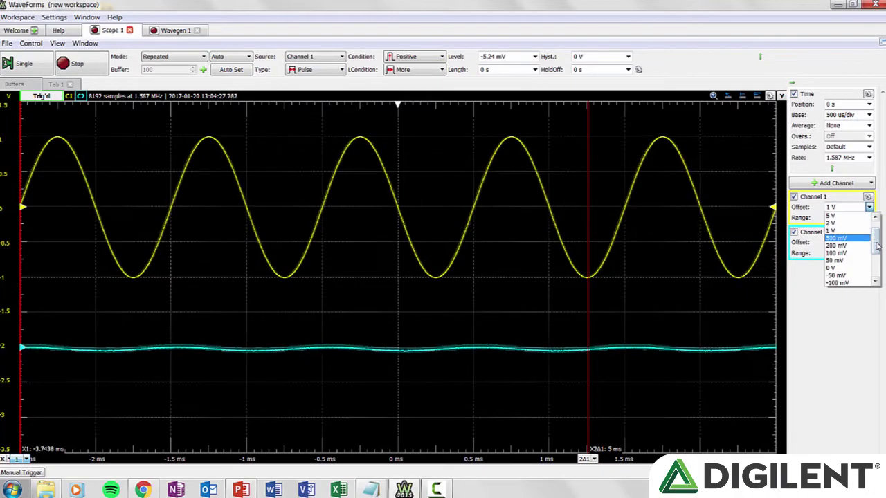
click(869, 208)
click(870, 244)
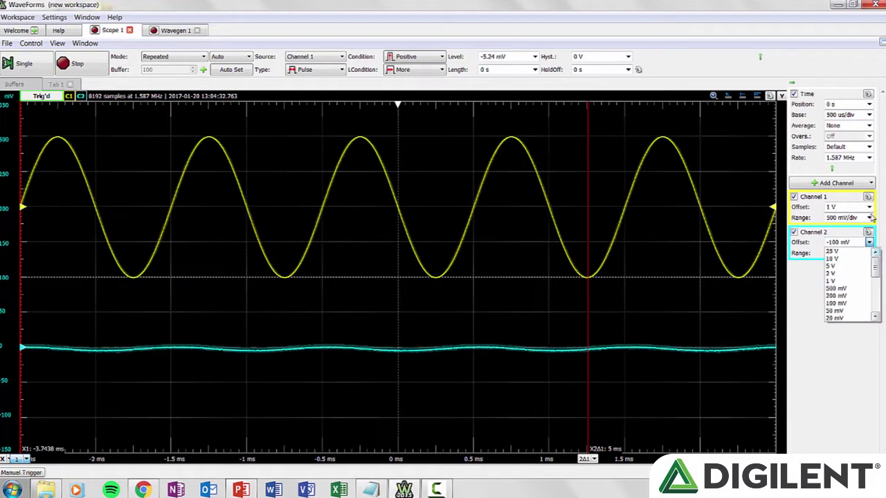
click(870, 218)
drag(879, 263, 877, 287)
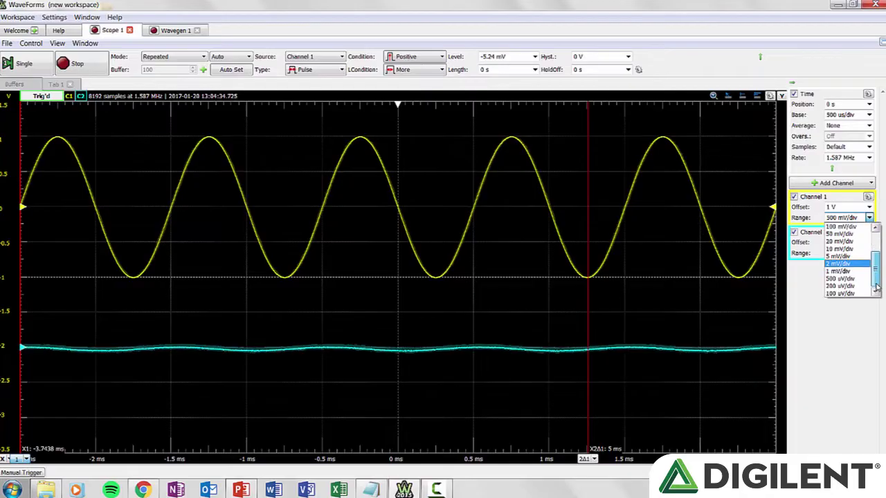
click(870, 218)
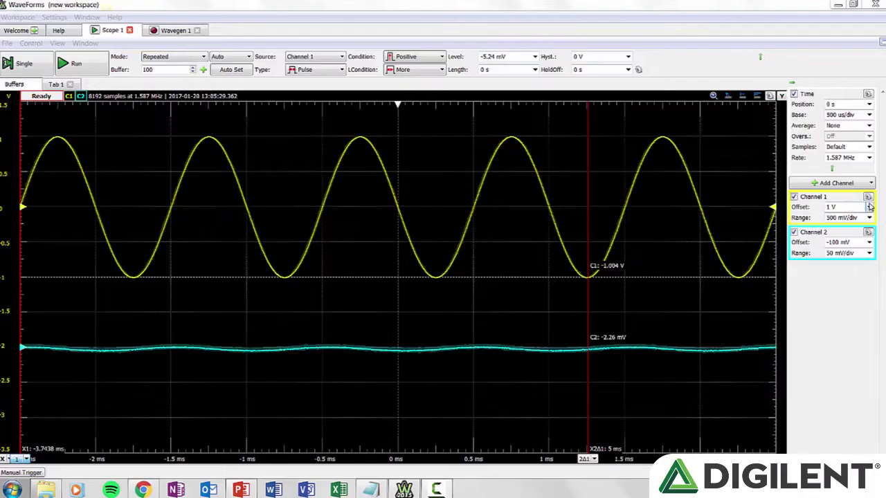
- Open Channel 1's detailed settings, collapsing and reopening the panel
click(869, 198)
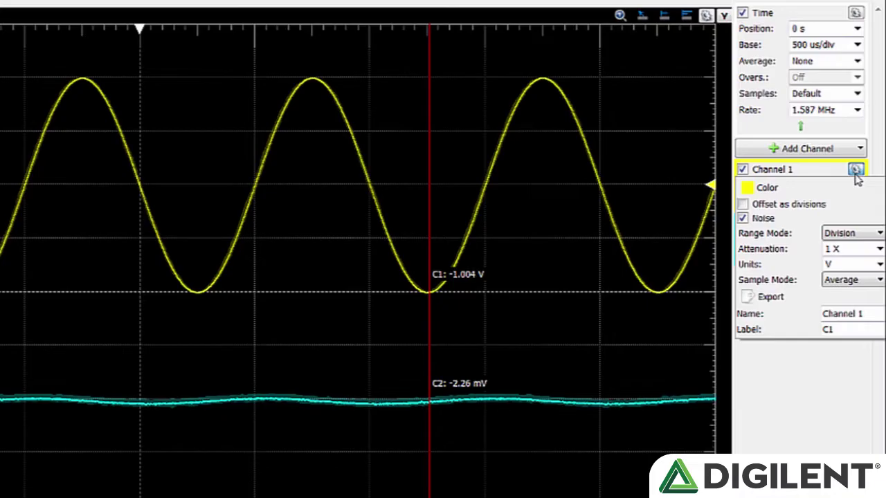
click(856, 171)
click(856, 171)
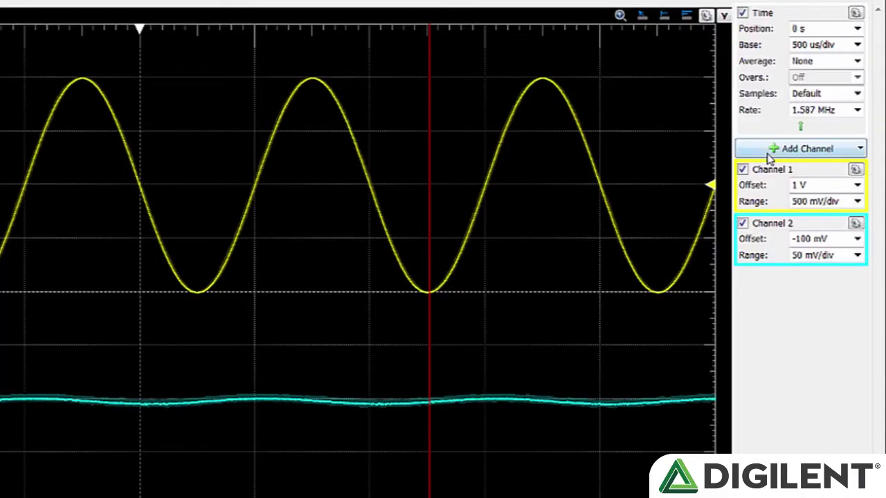
click(859, 171)
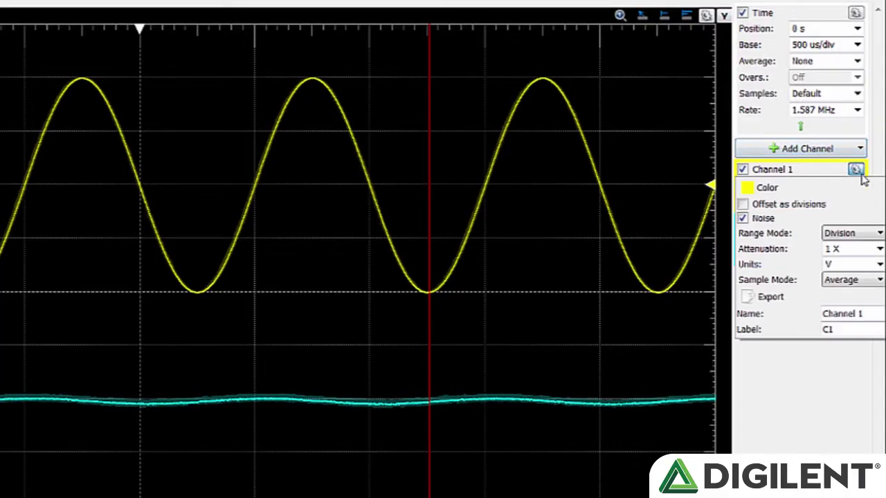
- Try Decimate, Average and Min/Max sample modes for Channel 1, ending on Average
click(856, 281)
click(846, 293)
click(855, 280)
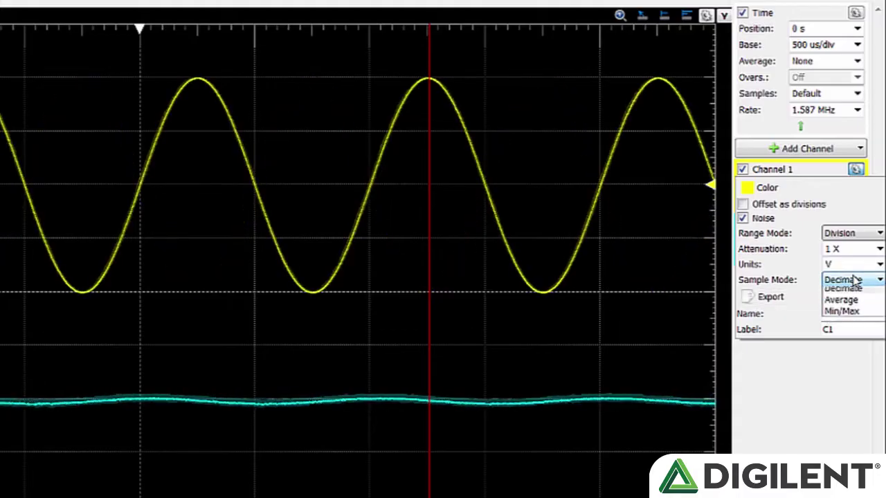
click(854, 305)
click(856, 282)
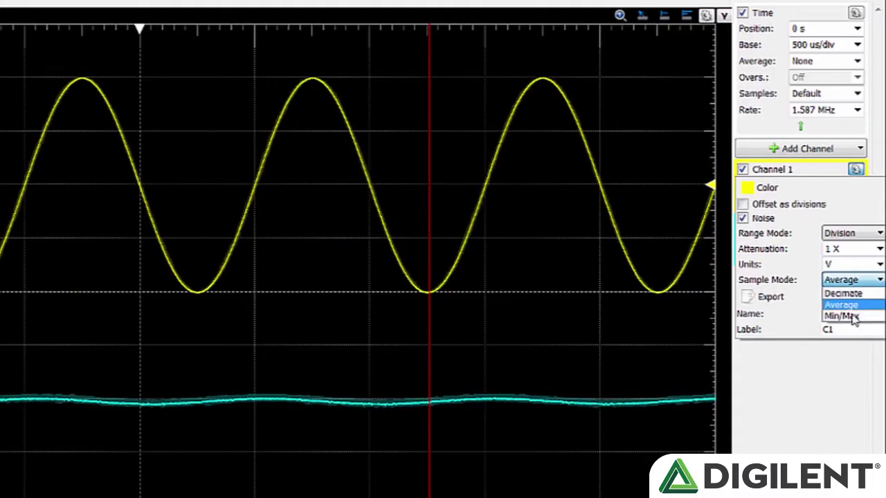
click(851, 316)
click(856, 280)
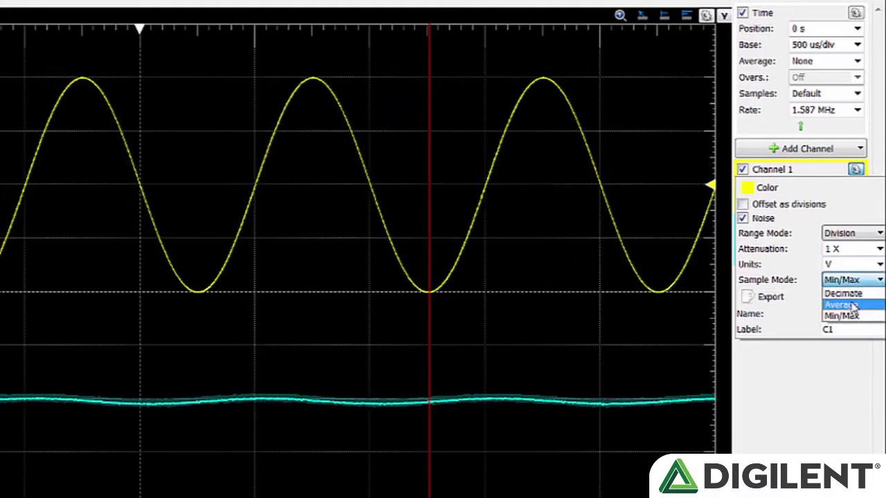
click(854, 306)
- Collapse and reopen Channel 1's settings, then bring up the scope Export window
click(783, 321)
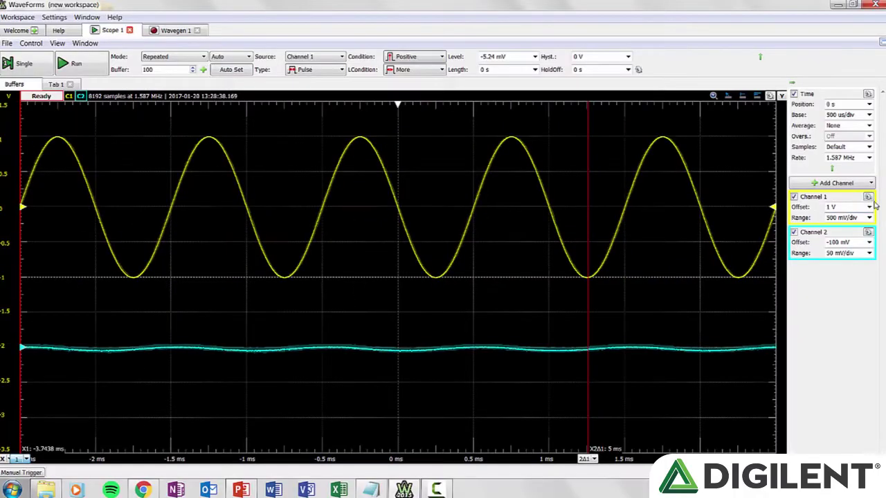
click(868, 198)
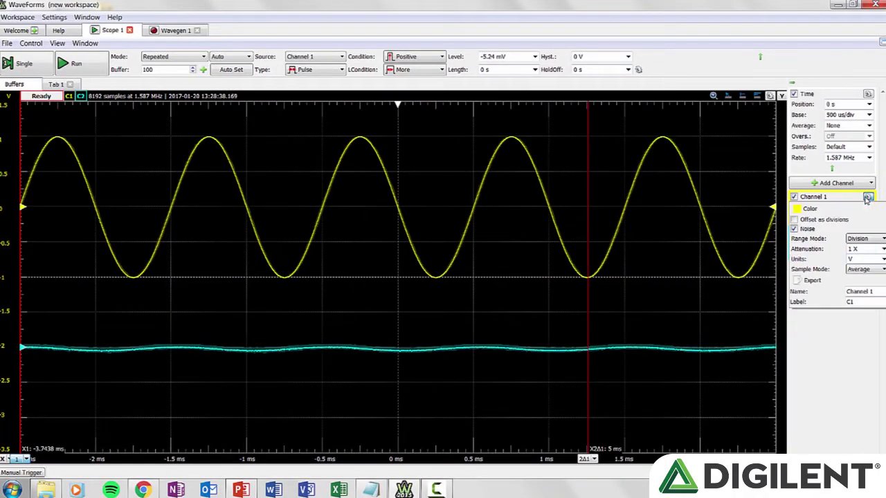
click(829, 285)
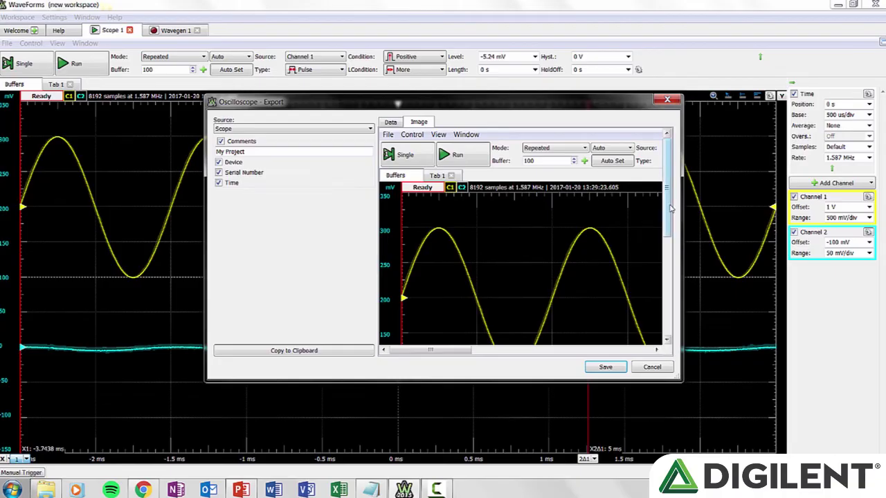
- Browse the capture's Image and Data export views, confirm CSV as the save type, then close without saving
drag(668, 207, 658, 338)
drag(440, 353, 628, 376)
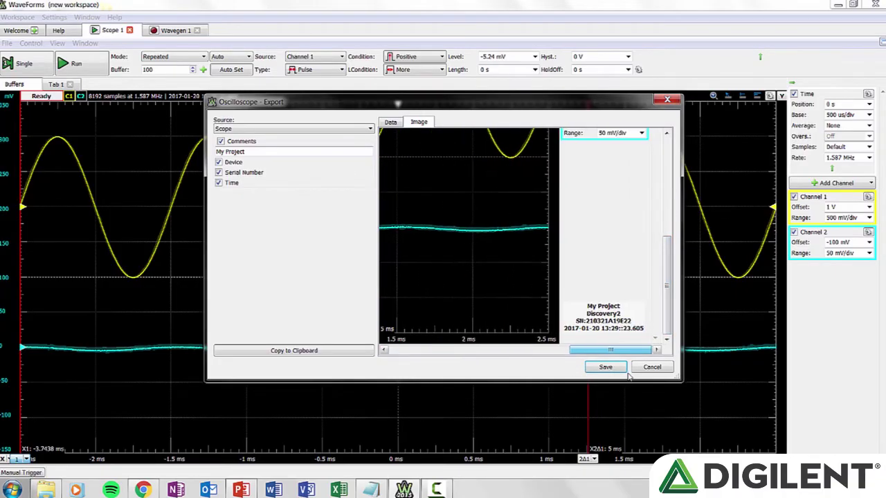
click(390, 122)
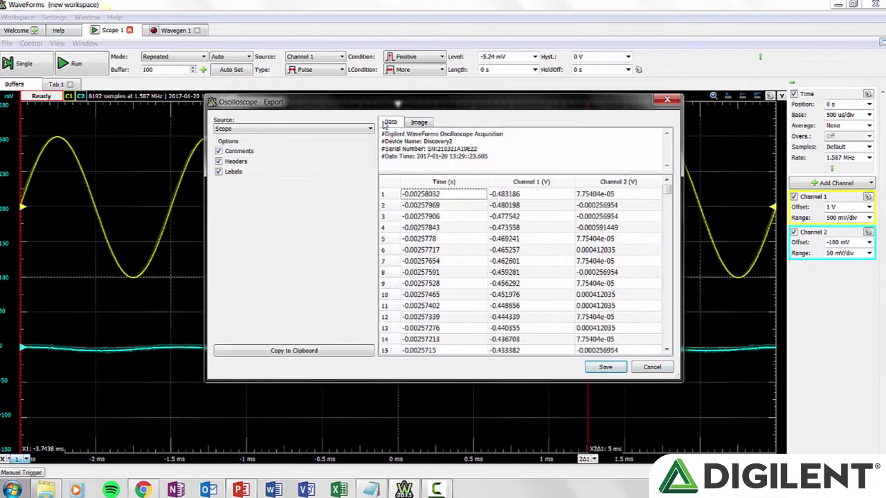
click(609, 369)
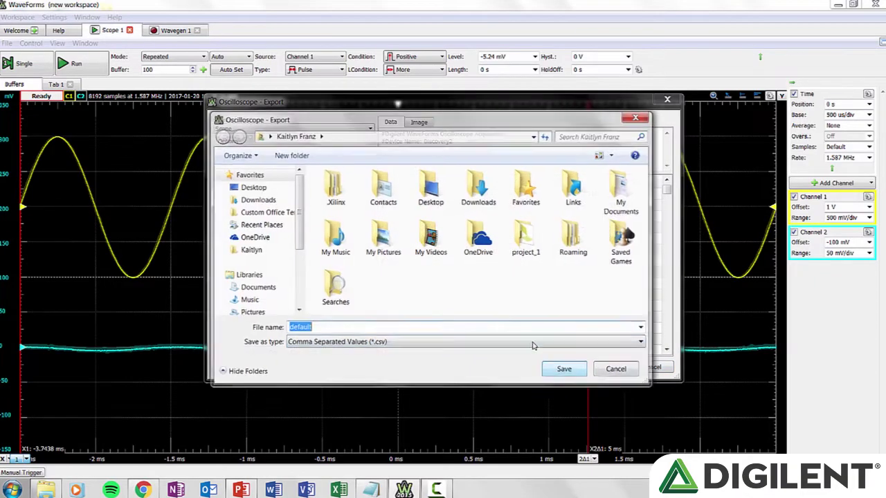
click(518, 344)
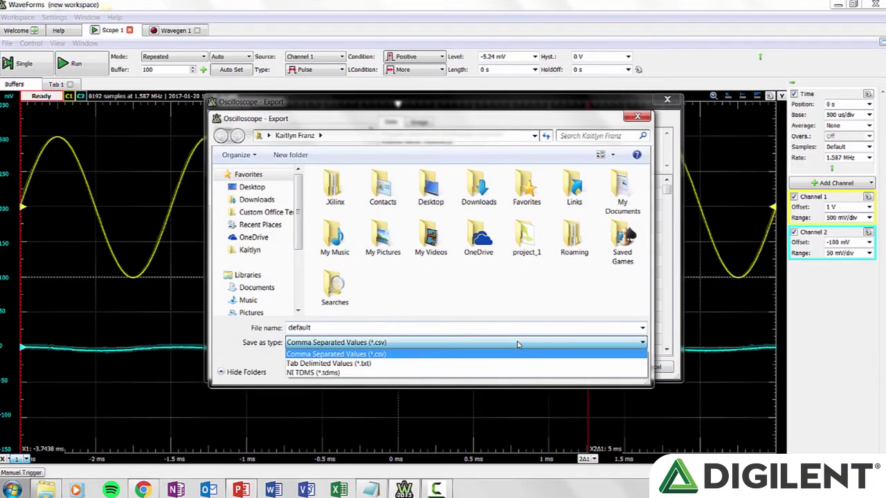
click(518, 344)
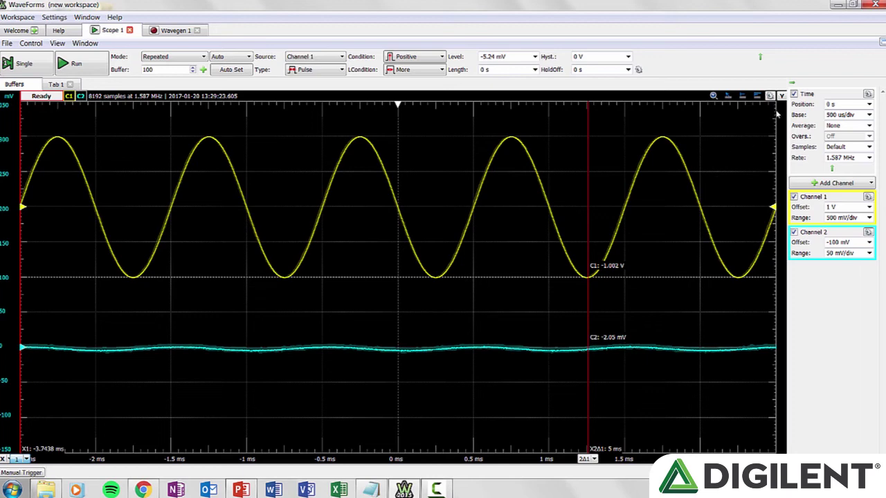
- Add a Channel 1 label named min at the sine wave's -1 V trough
click(782, 98)
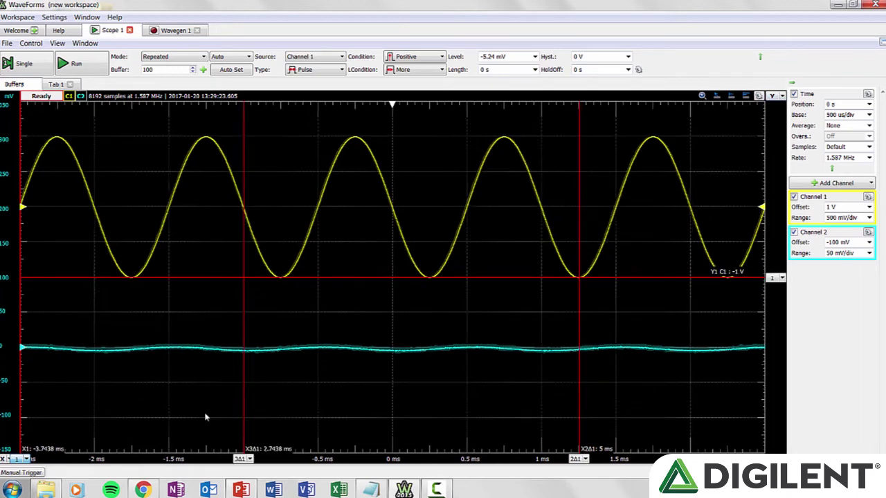
click(250, 460)
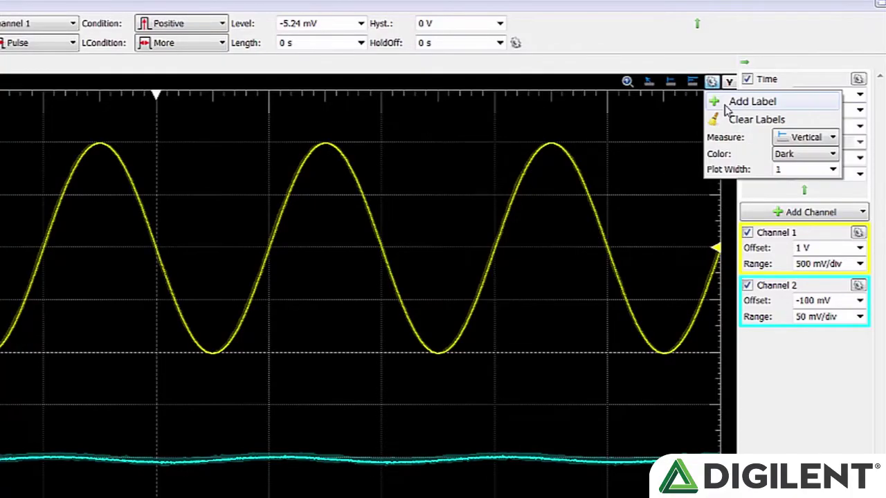
click(736, 101)
text(lakd)
click(773, 214)
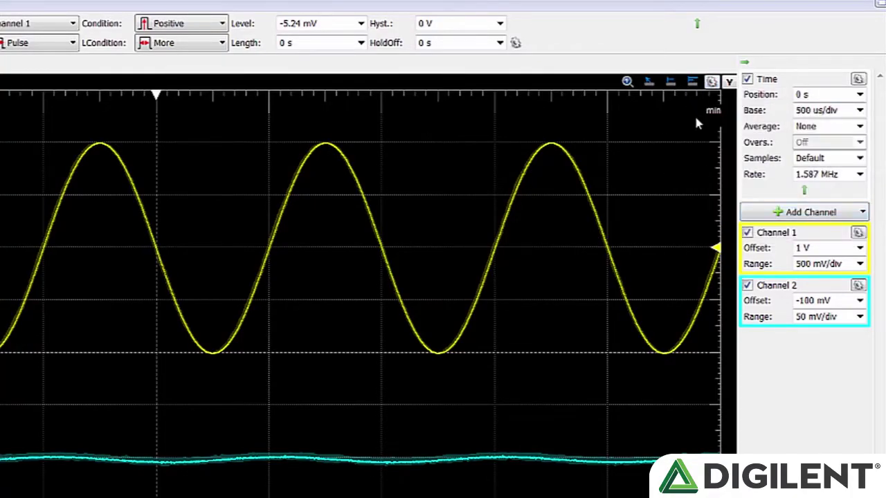
- Set the label Measure mode to Free, with position readouts shown on the waveform
click(611, 369)
click(715, 82)
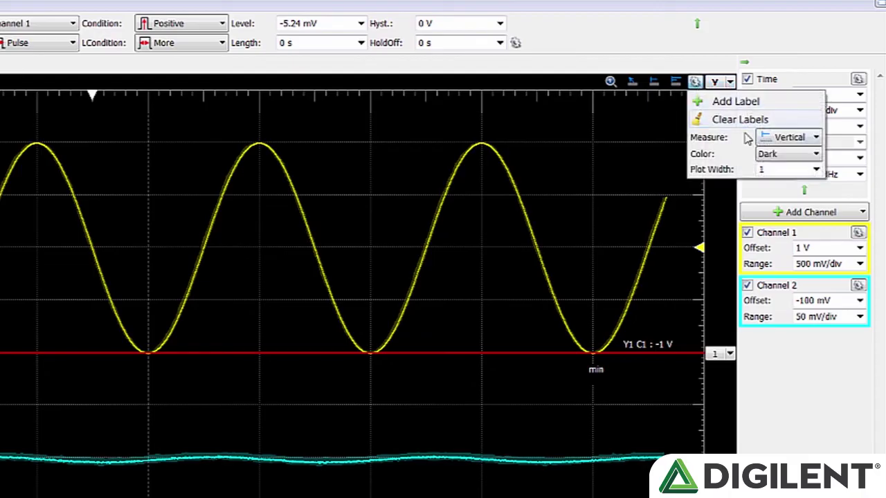
click(792, 134)
click(787, 151)
click(695, 82)
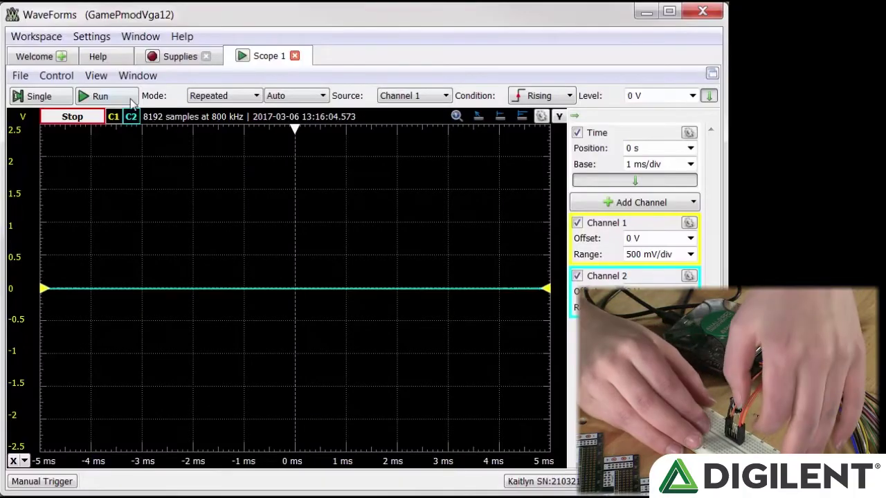
- Run continuous acquisition and set the Channel 1 range to 1 V/div
click(94, 96)
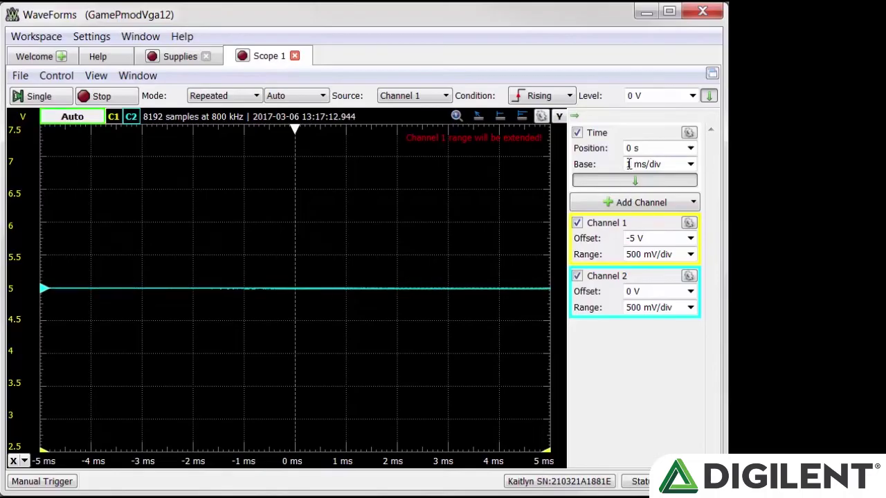
text(1)
key(Return)
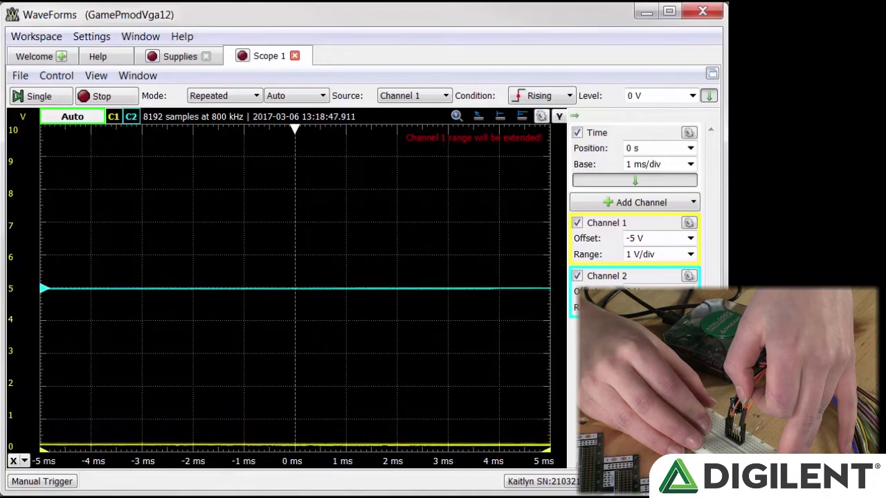
- Set the time base to 2 s/div
drag(642, 165, 626, 164)
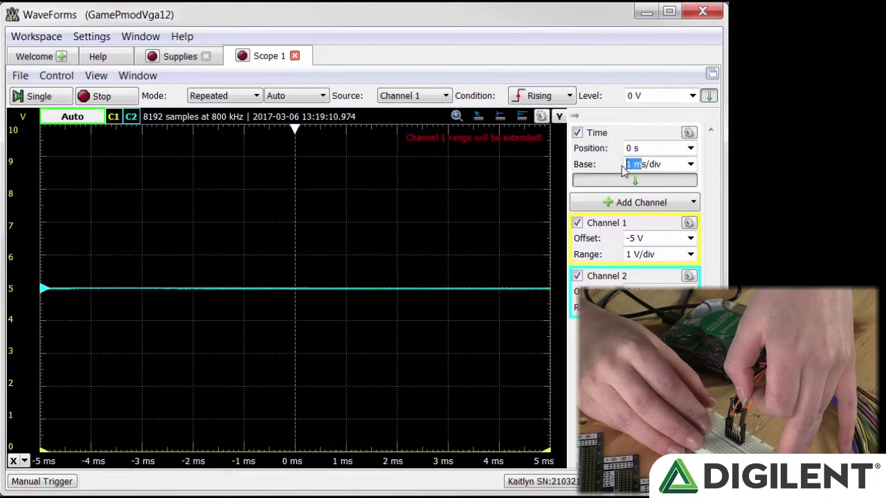
text(2)
key(Return)
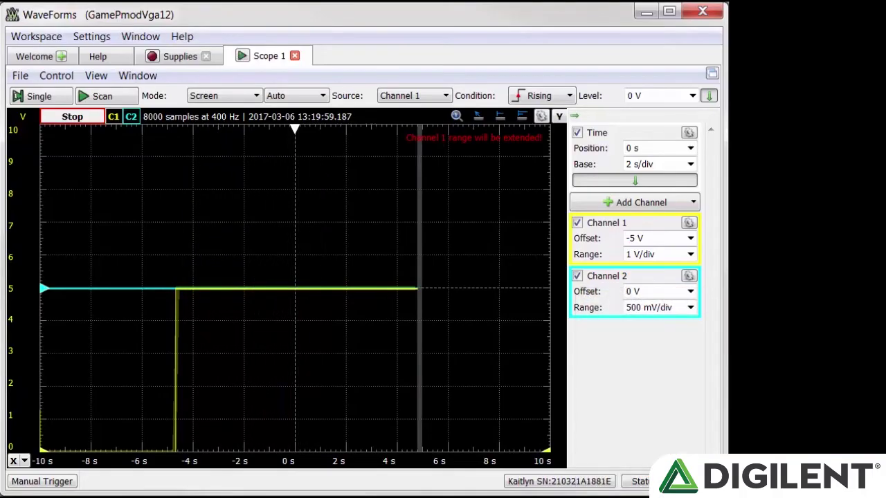
- Zoom on the edge and capture the capacitor's exponential discharge in scan mode
scroll(177, 395, up, 10)
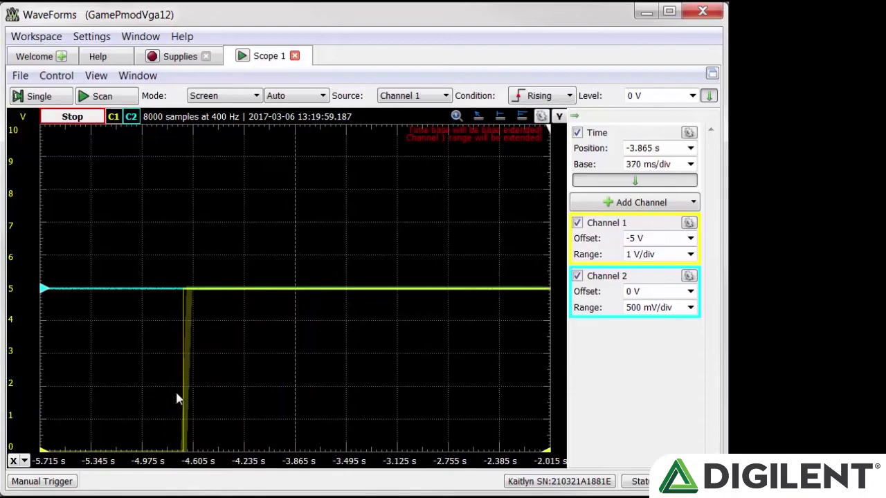
scroll(177, 399, up, 8)
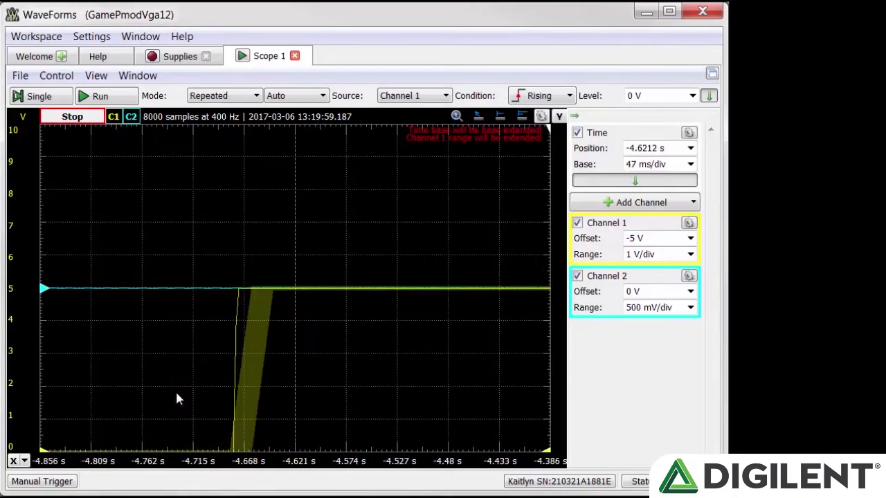
scroll(176, 398, up, 4)
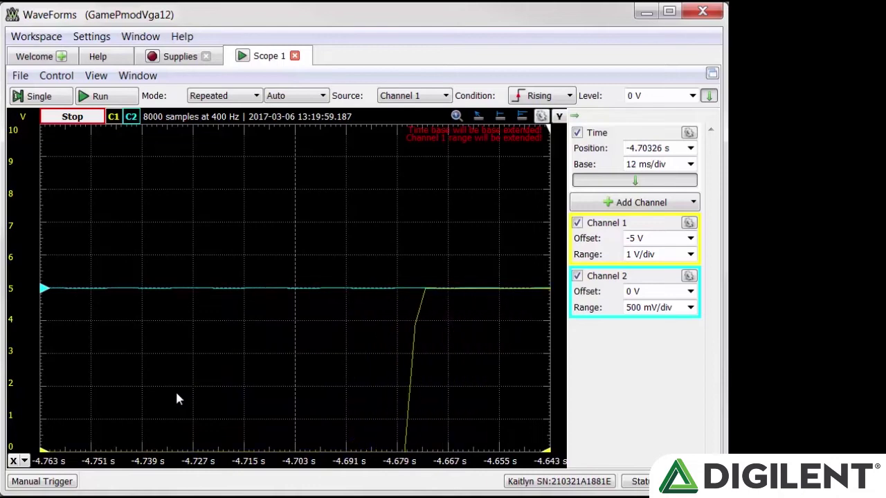
scroll(227, 383, up, 3)
scroll(227, 383, down, 2)
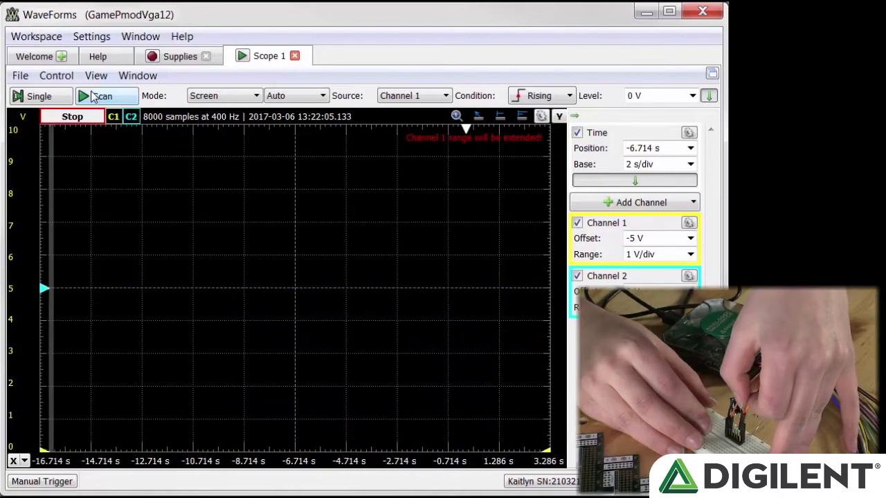
click(93, 96)
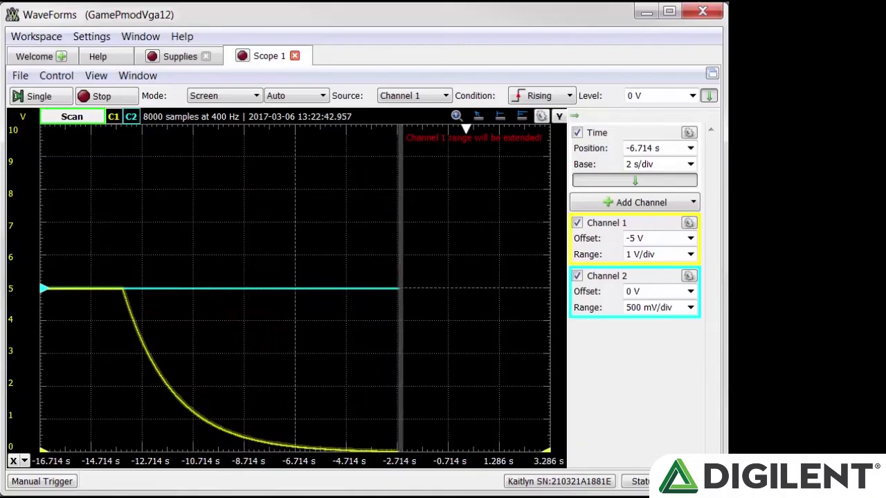
- Stop acquisition and show the Measurements and X Cursors panels
click(111, 96)
click(97, 76)
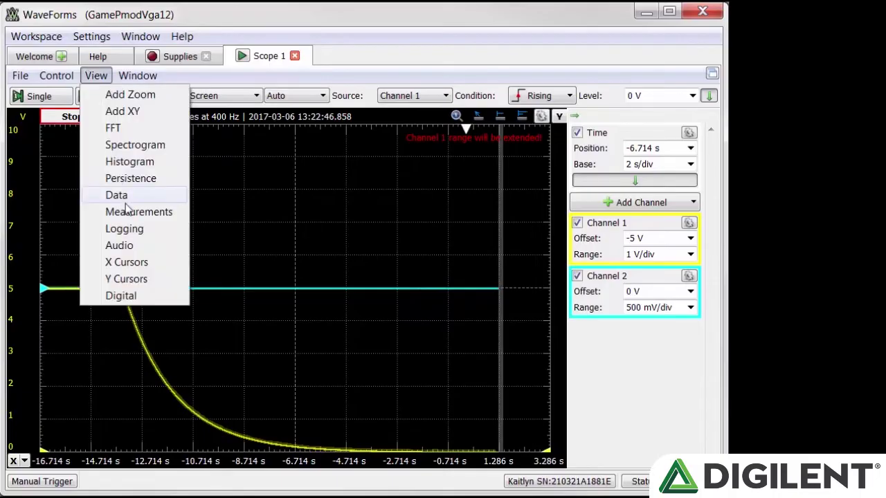
click(132, 212)
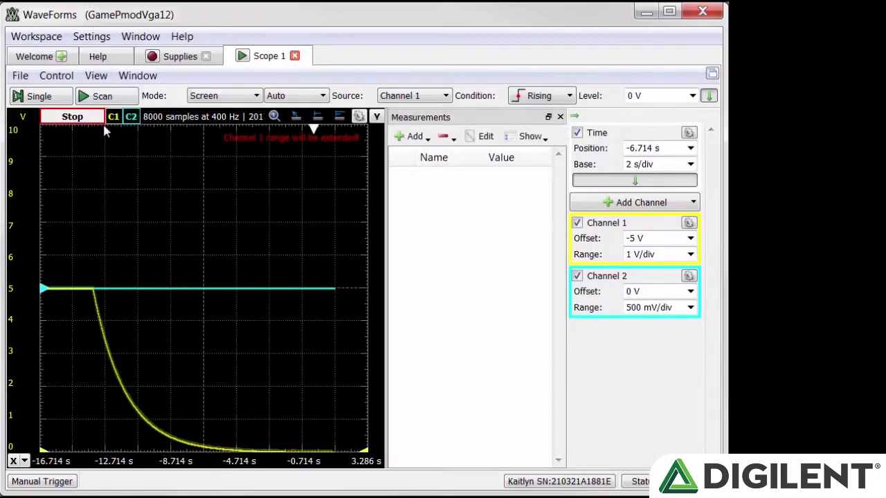
click(97, 76)
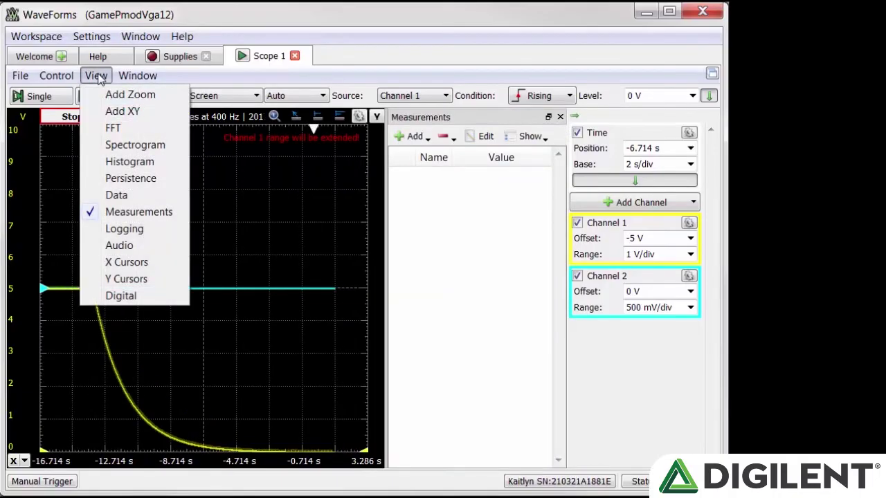
click(126, 264)
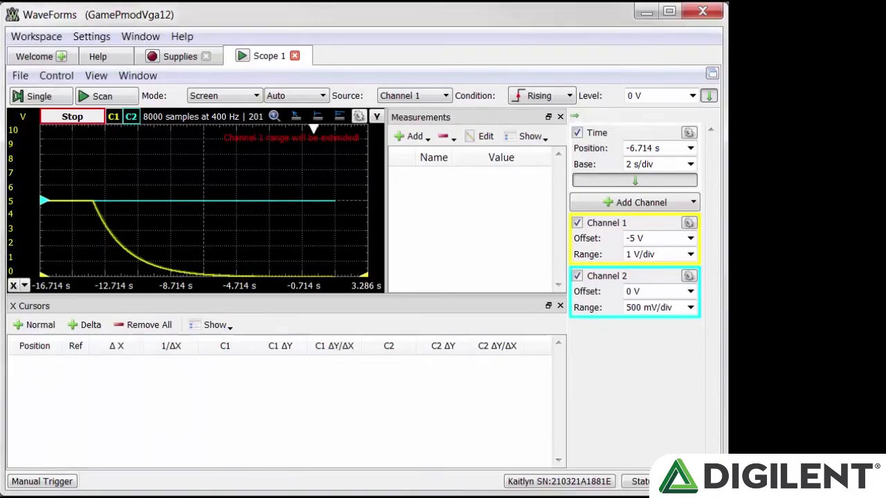
- Add a defined Vertical Maximum measurement for Channel 1
click(423, 138)
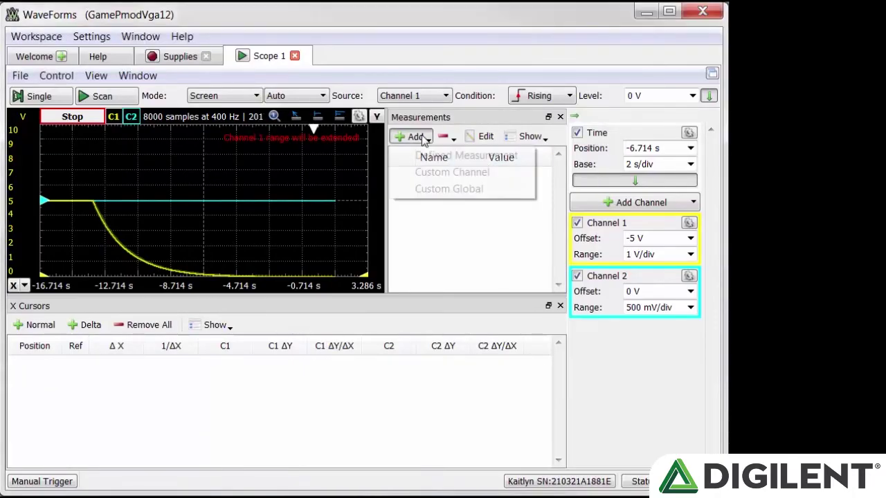
click(427, 155)
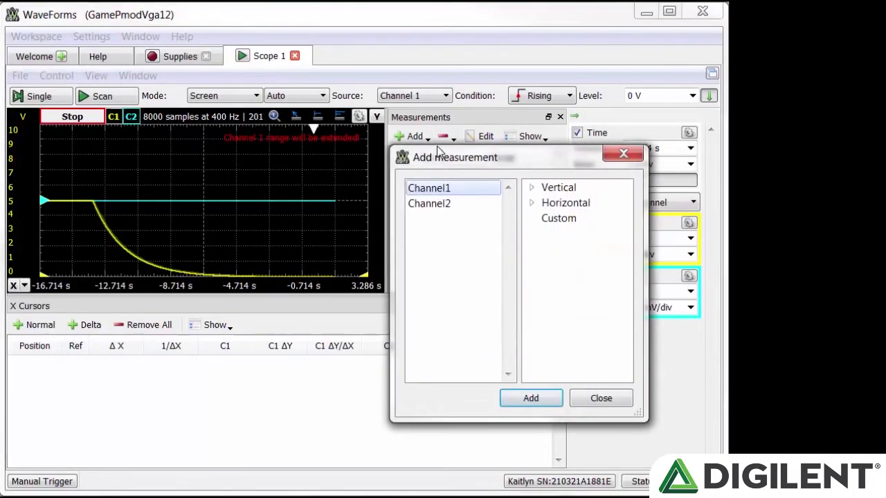
click(556, 190)
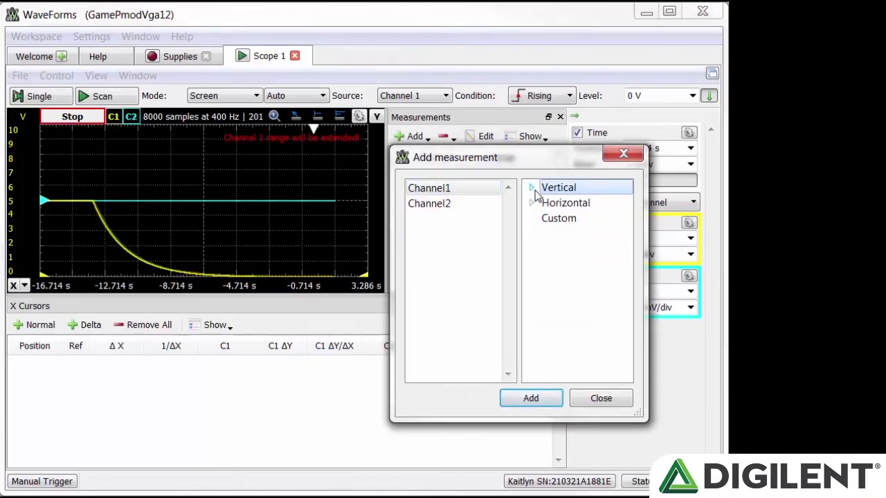
click(532, 189)
click(564, 206)
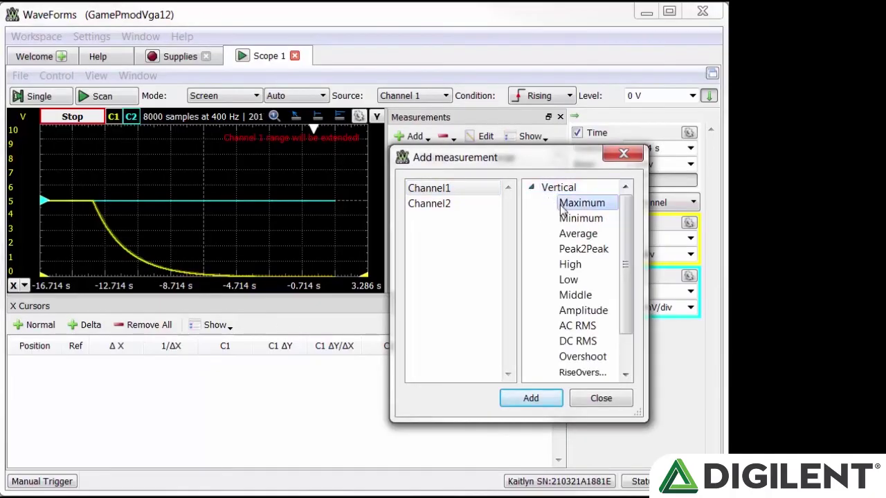
click(533, 399)
click(587, 399)
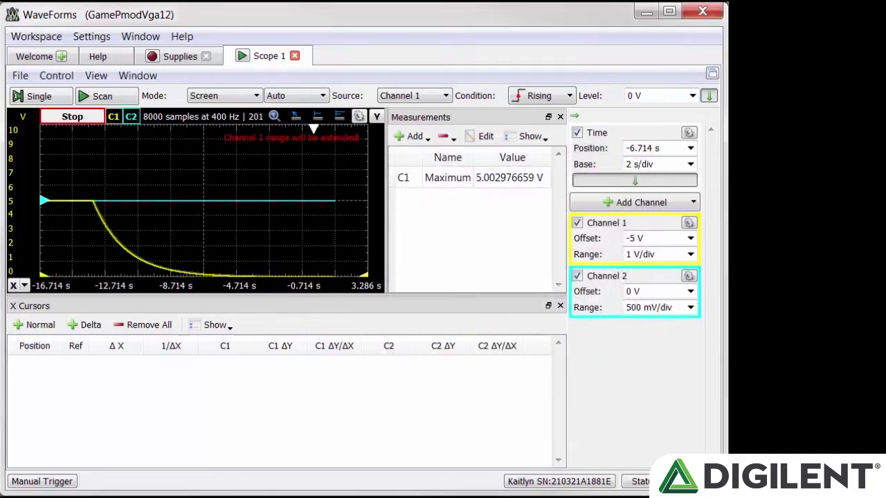
- Add two X cursors 2 s apart, cursor 2 referenced to cursor 1, with cursor 1 at discharge onset
click(38, 324)
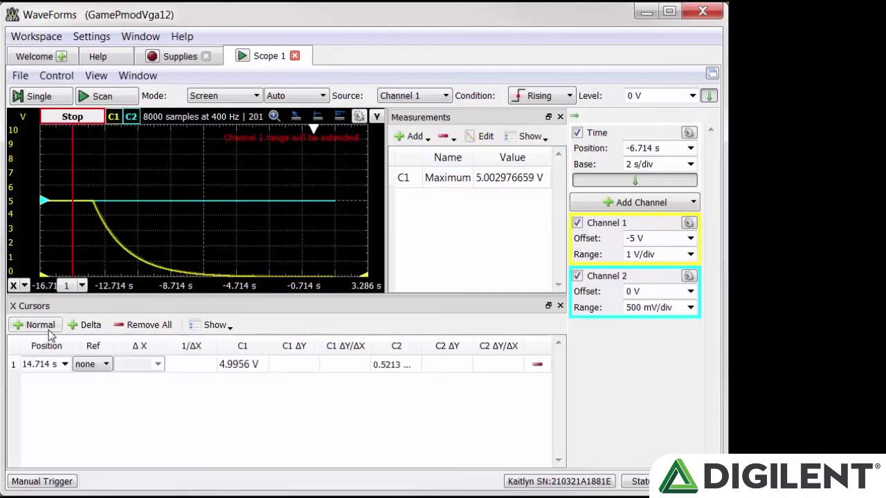
click(41, 326)
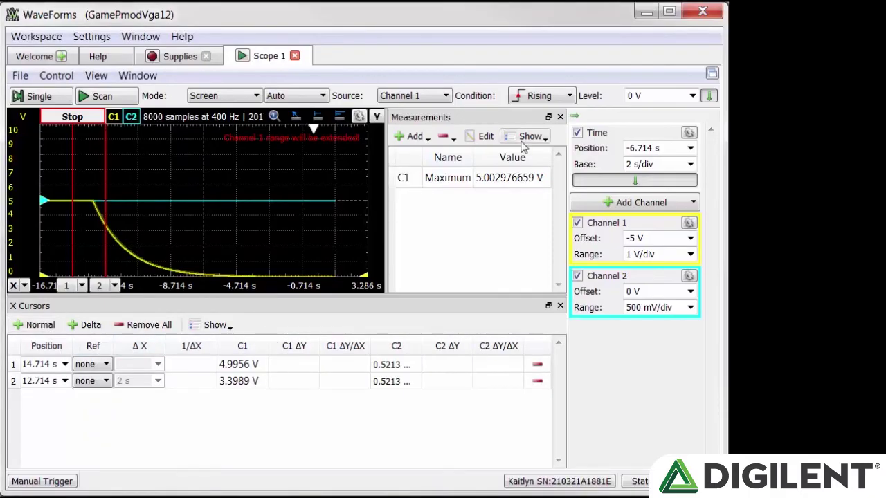
drag(386, 205, 491, 204)
click(93, 451)
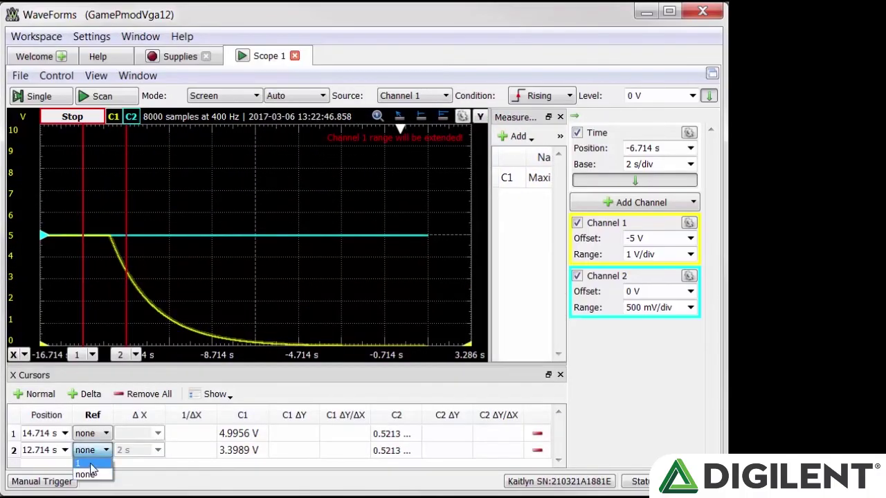
click(96, 460)
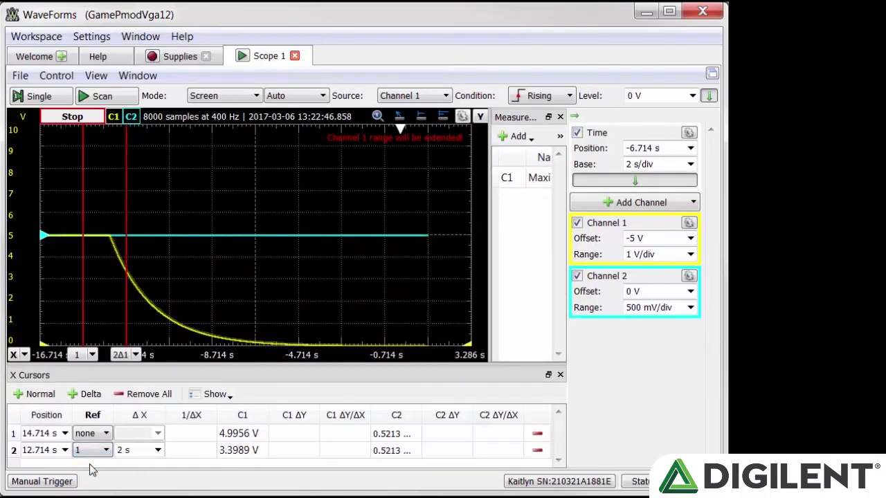
click(131, 450)
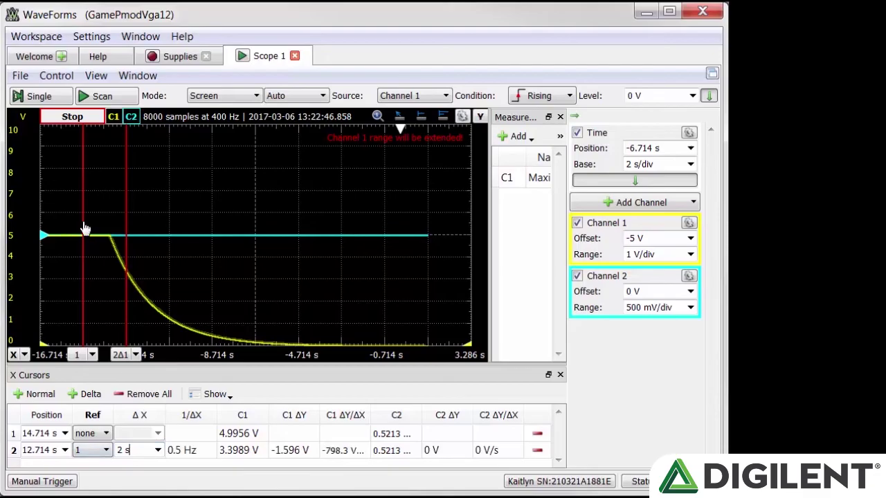
drag(84, 229, 111, 343)
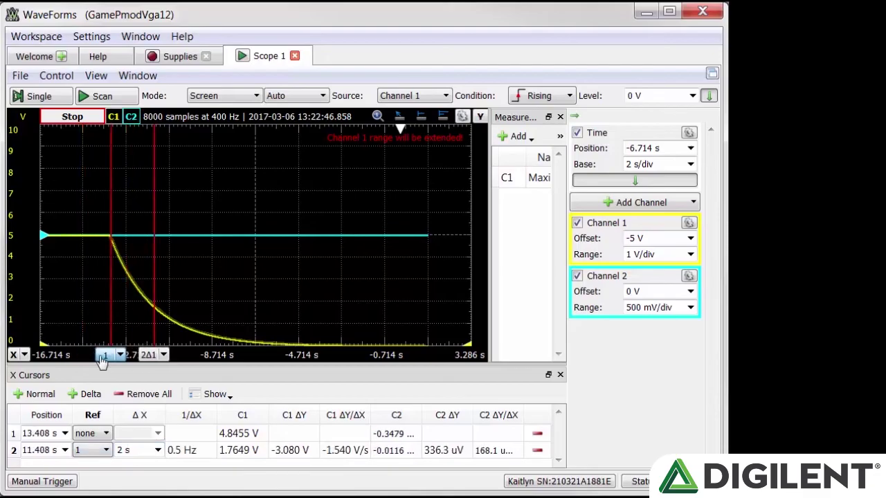